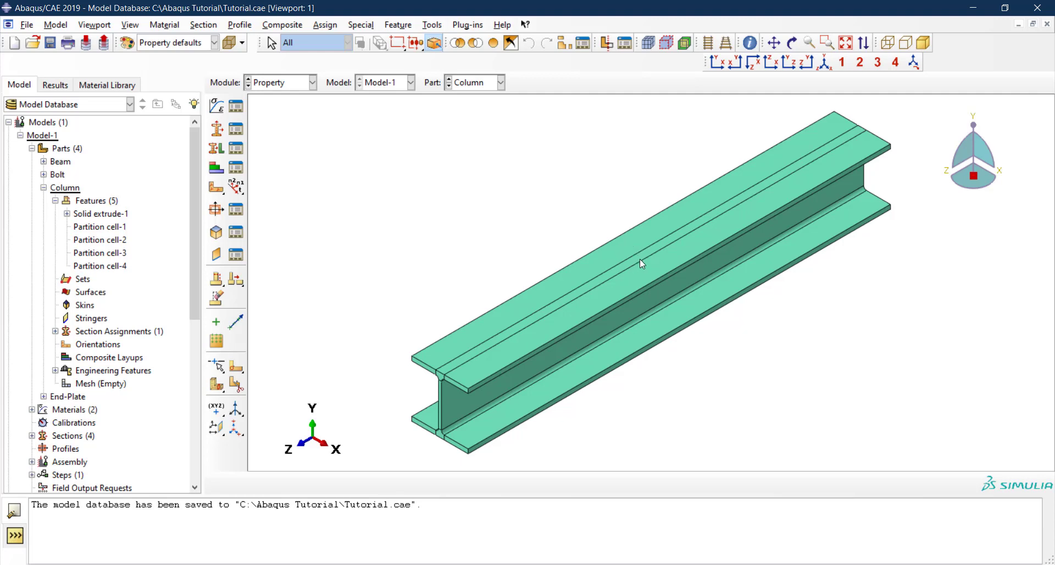
# Switch the Column part from the Property module to the Part module
pyautogui.click(296, 88)
pyautogui.click(288, 96)
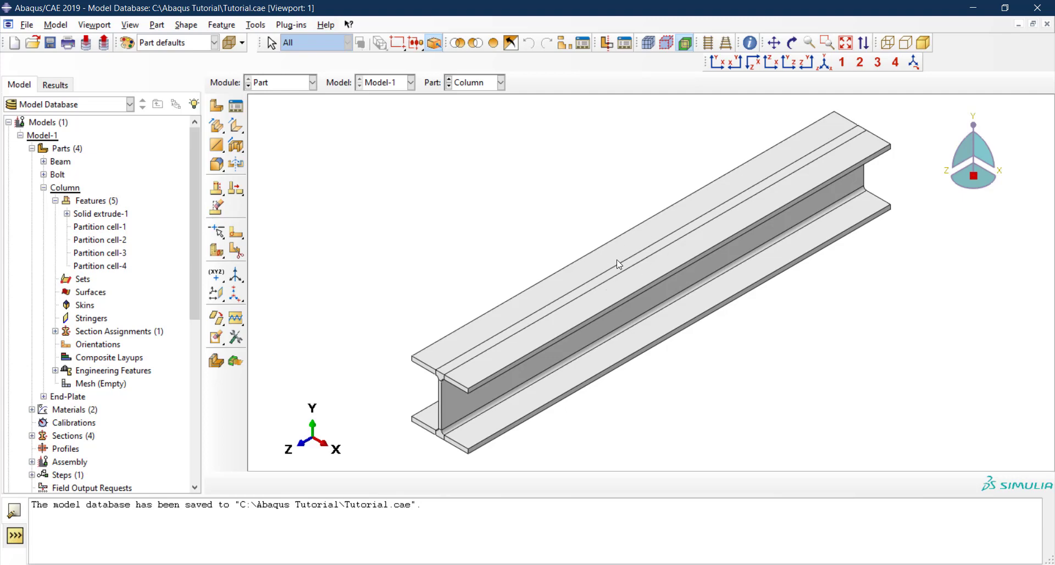
# Start an extruded cut on the Column with the top flange face as sketch plane
pyautogui.click(236, 146)
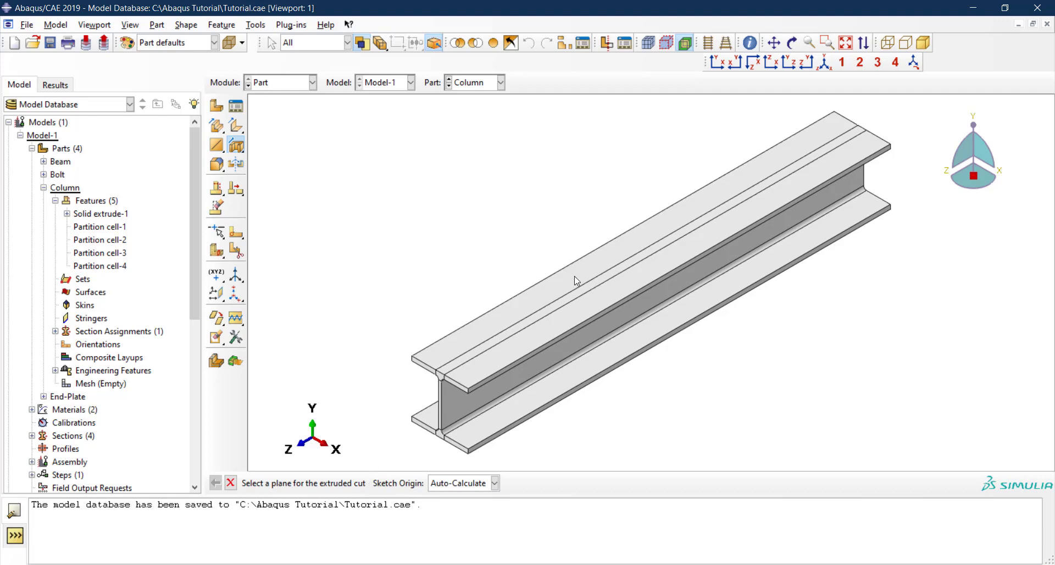
pyautogui.click(654, 242)
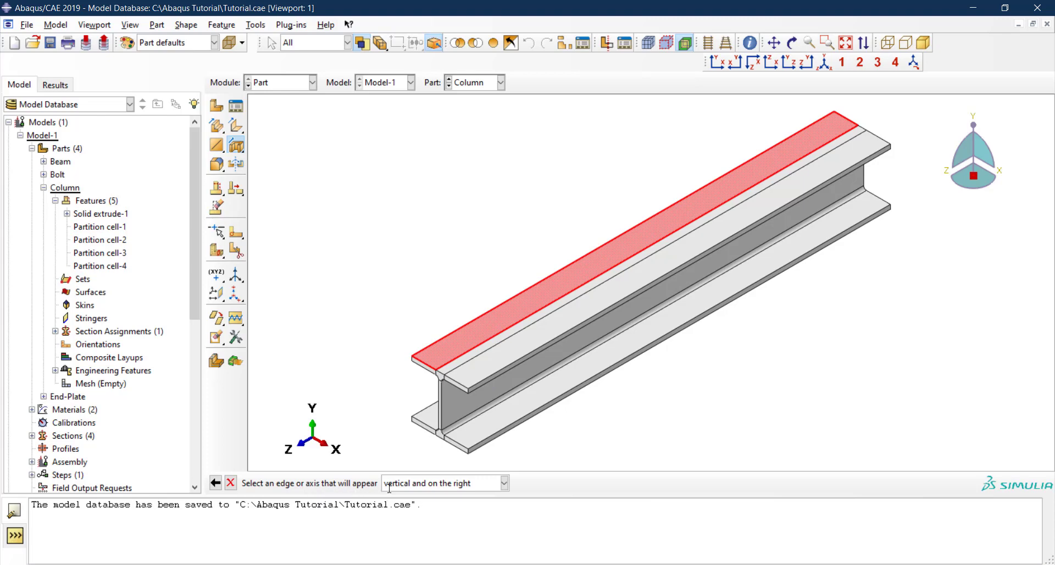
# Orient the cut sketch by the web-flange edge and zoom in on the column
pyautogui.click(636, 293)
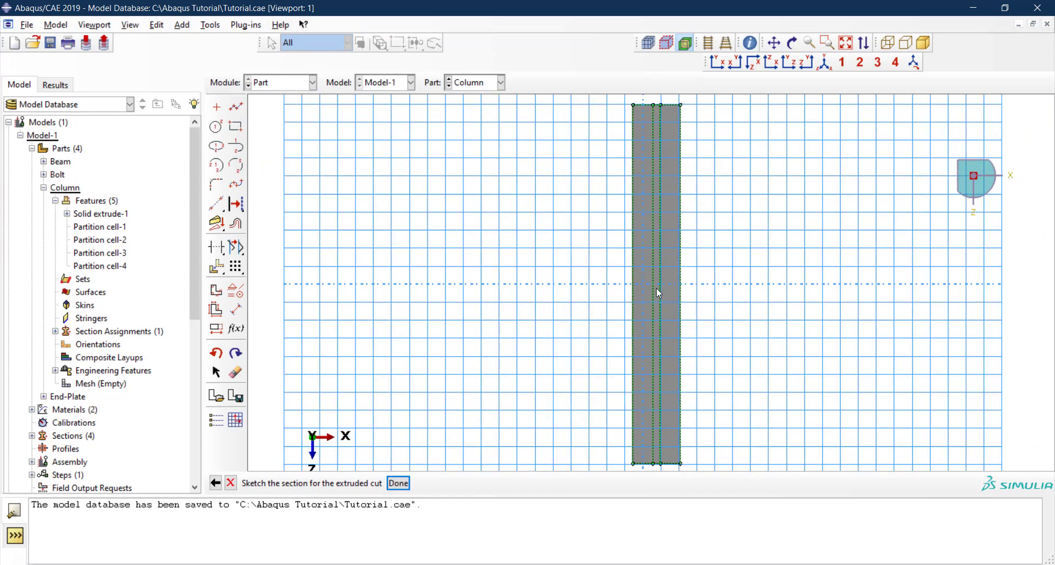
pyautogui.scroll(1, 658, 288)
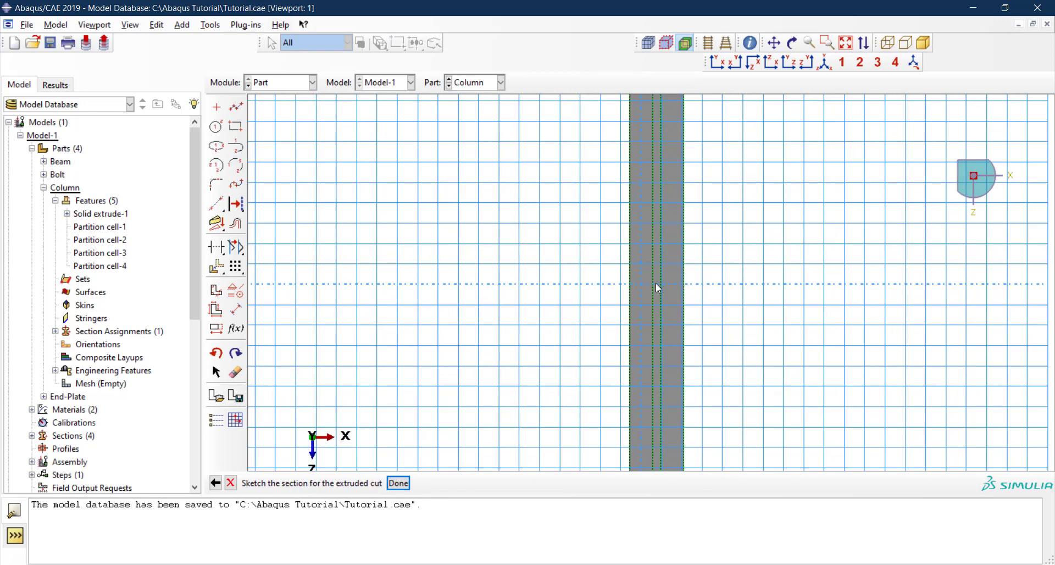
pyautogui.scroll(1, 663, 279)
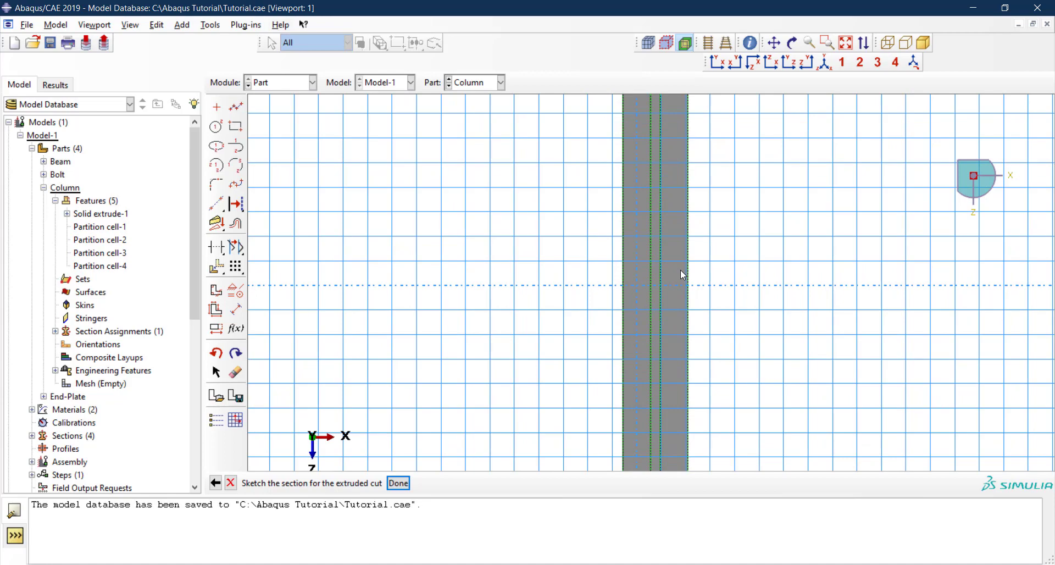
pyautogui.scroll(3, 681, 269)
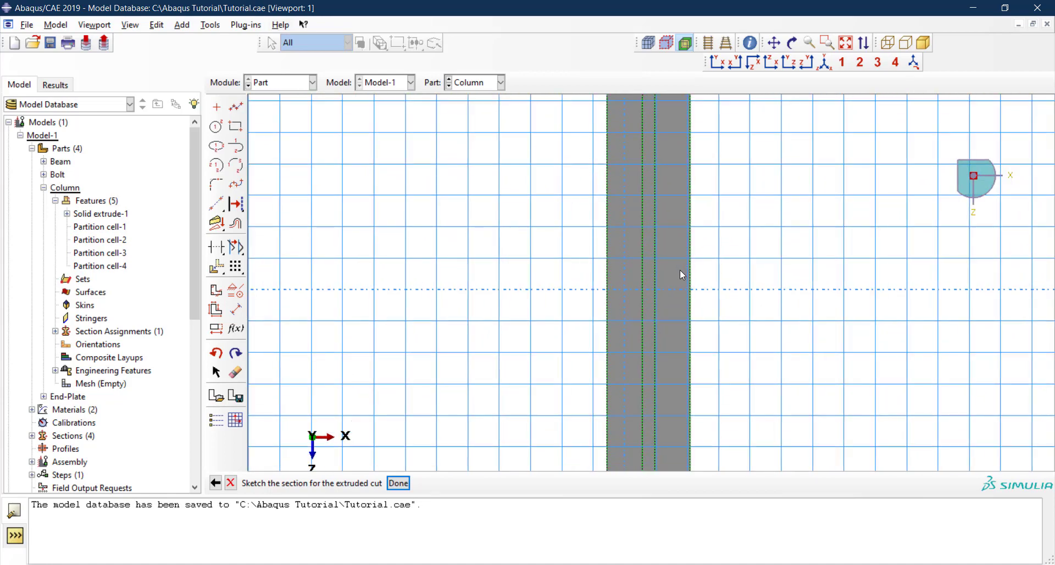
pyautogui.scroll(-2, 668, 277)
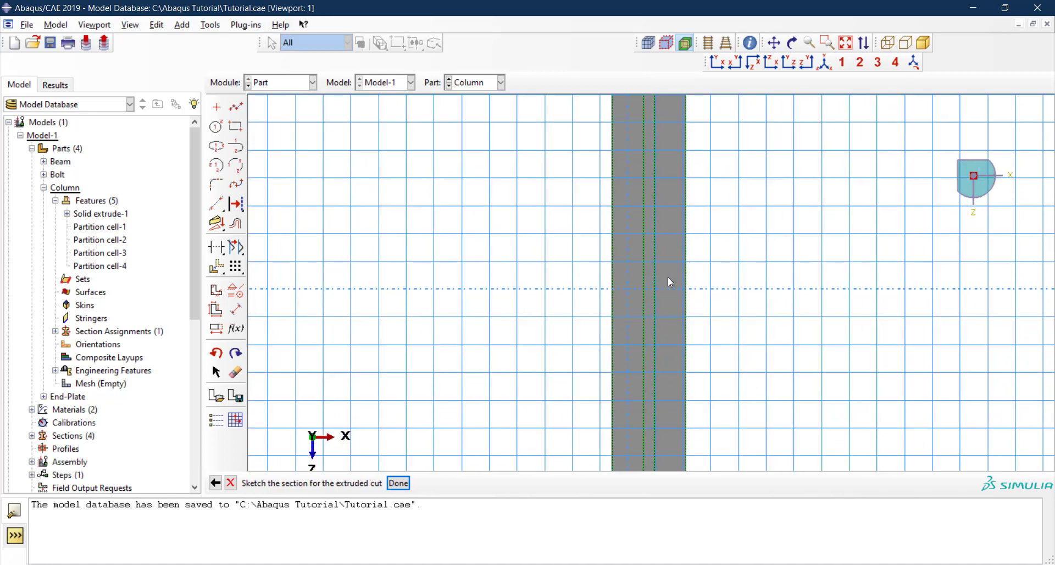
pyautogui.scroll(-2, 668, 277)
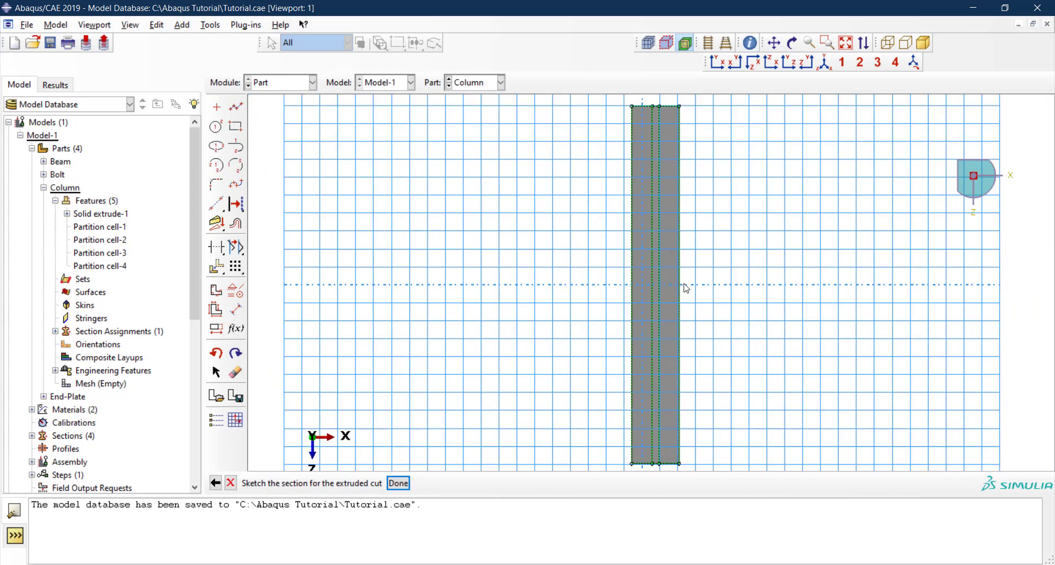
pyautogui.scroll(2, 707, 286)
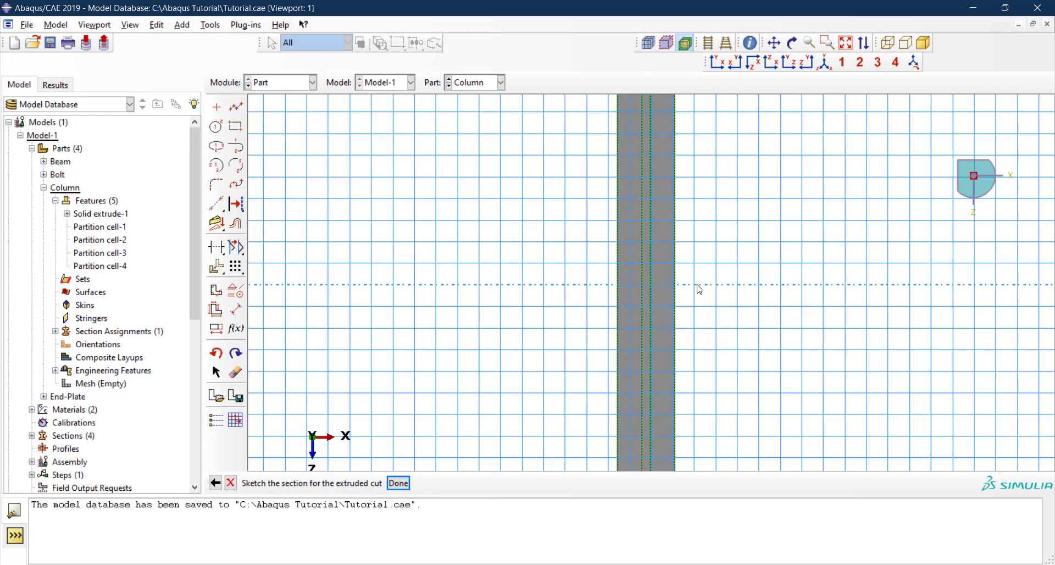
pyautogui.scroll(2, 698, 289)
# Bring up the tutorial PDF and scroll to slide 4's column and bolt dimensions
pyautogui.hotkey('alt', 'Tab')
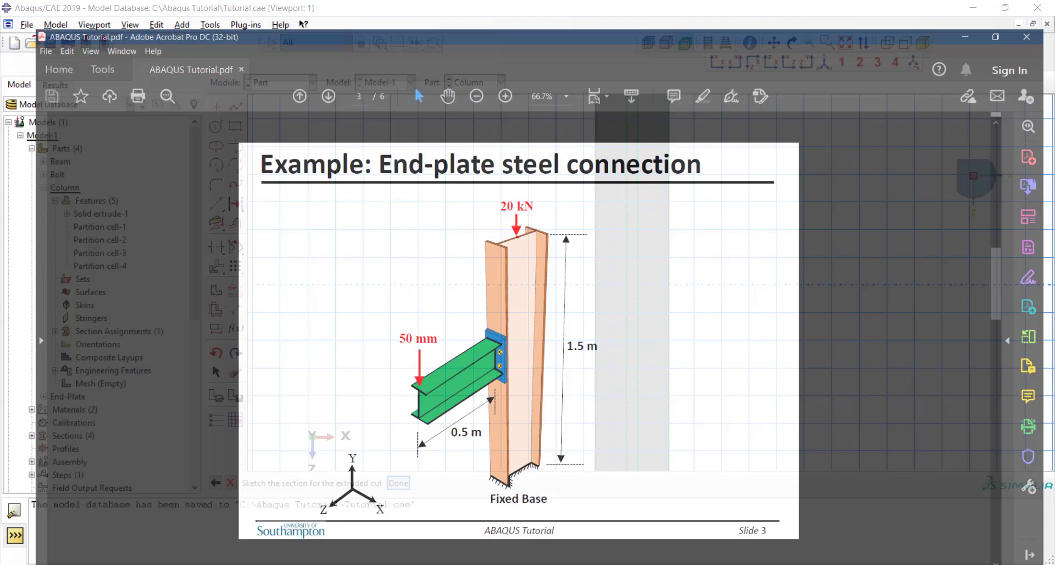
pyautogui.scroll(-1, 624, 408)
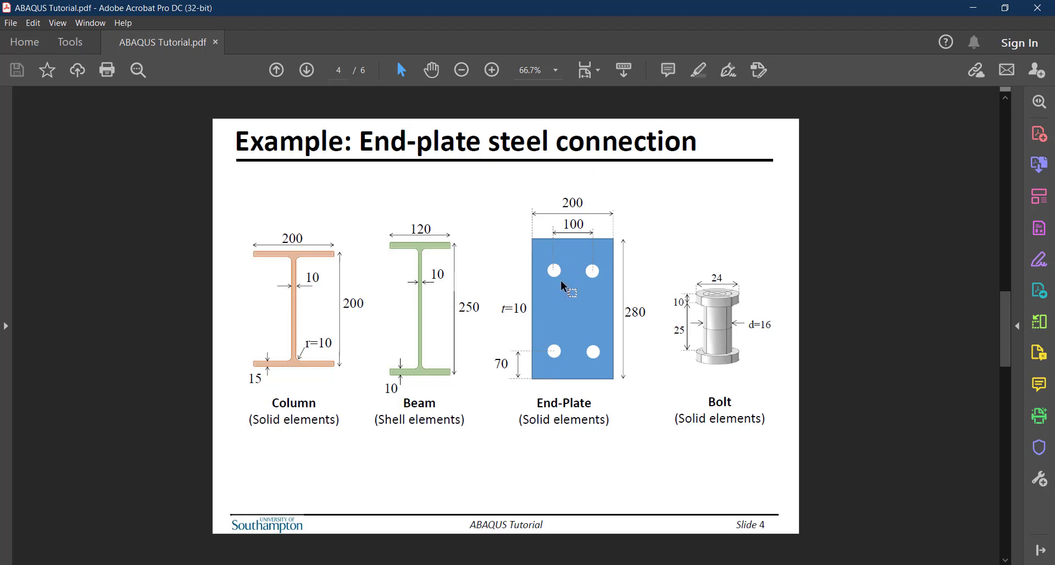
# Back in the sketch, use Sketcher Options to align the grid origin at the column centre
pyautogui.click(974, 9)
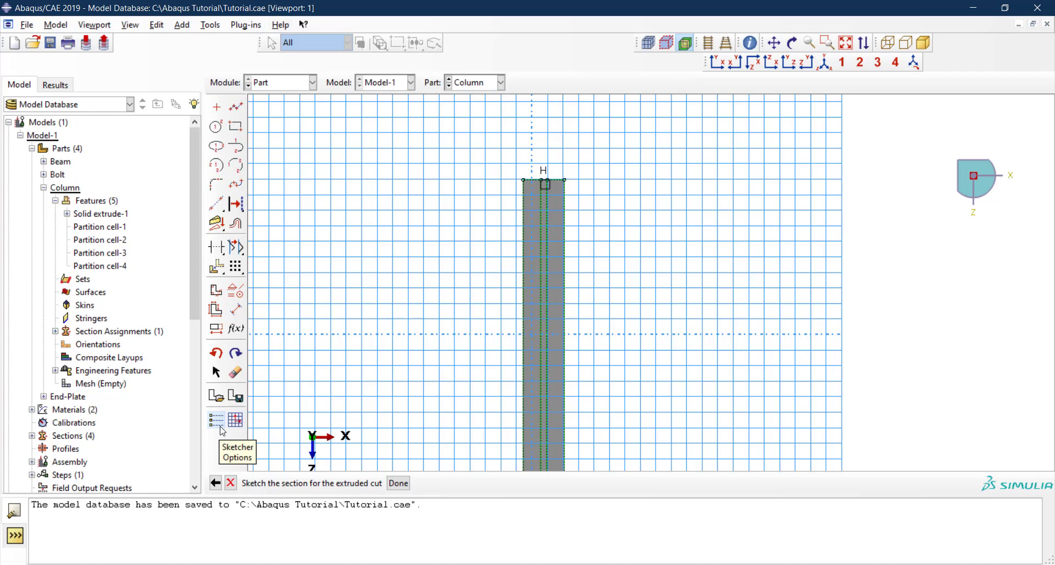
pyautogui.scroll(-1, 593, 253)
pyautogui.scroll(1, 542, 327)
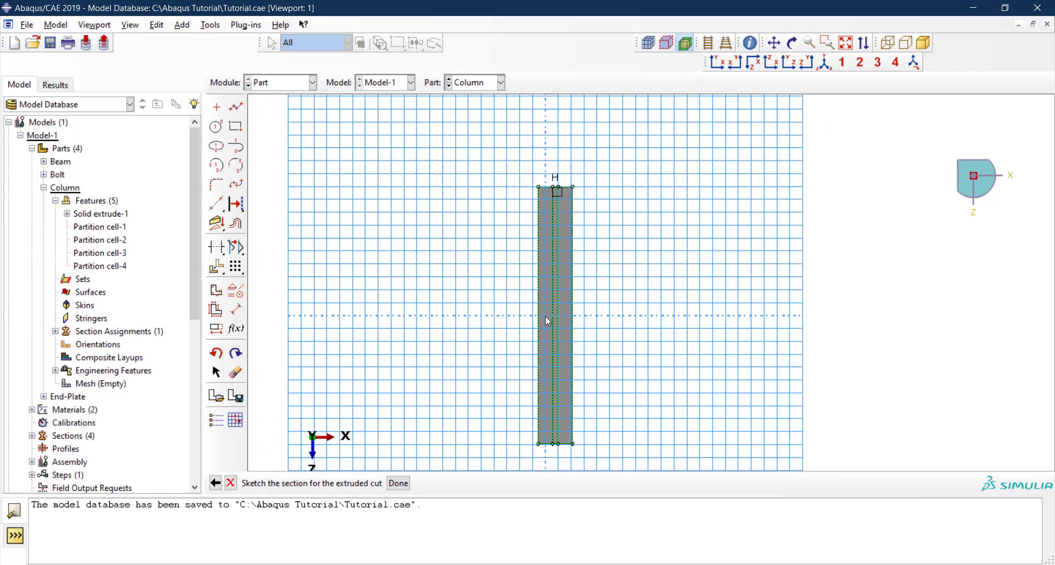
pyautogui.click(217, 421)
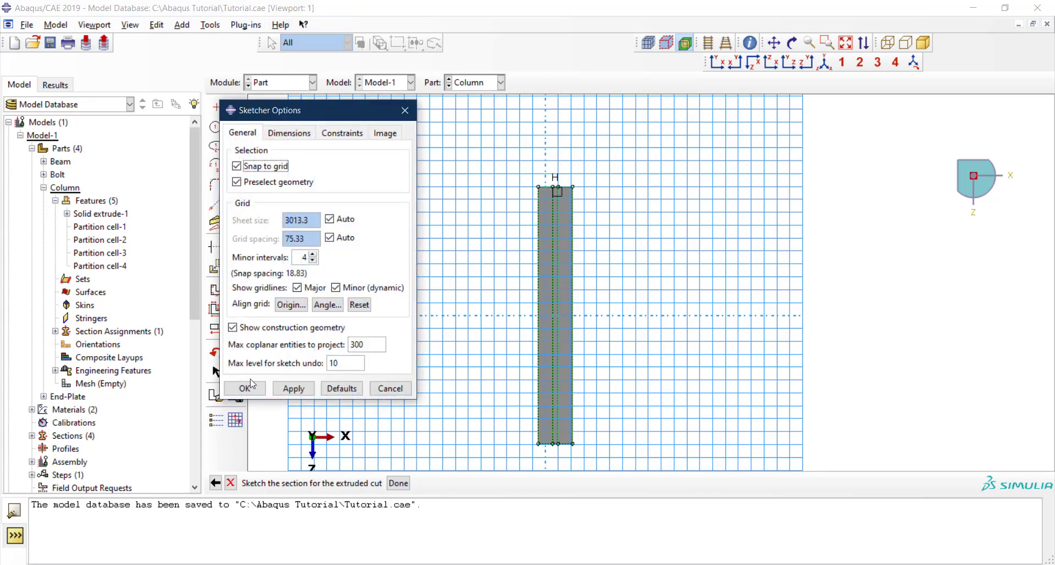
pyautogui.click(290, 305)
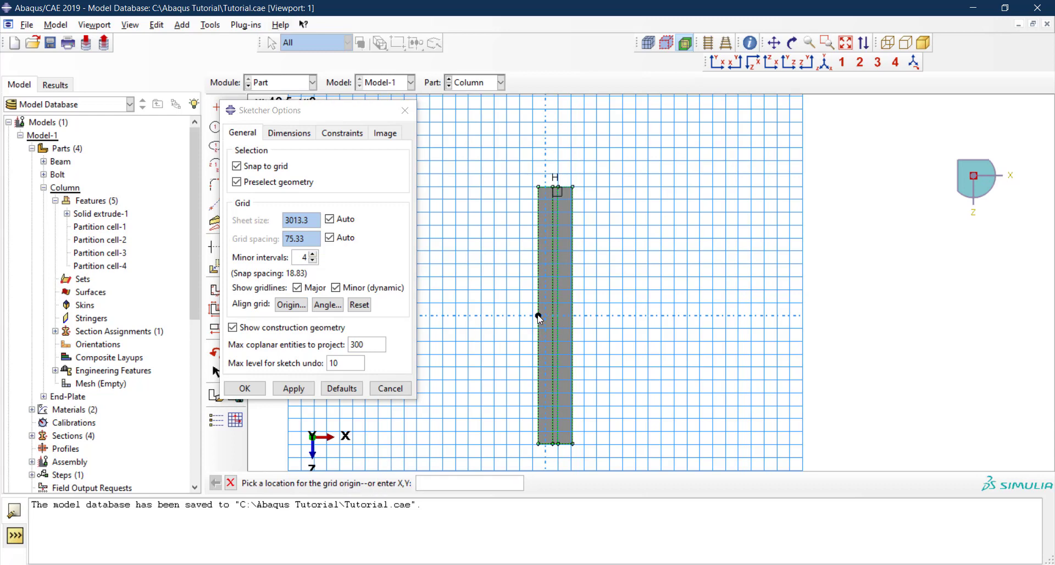
pyautogui.scroll(3, 558, 318)
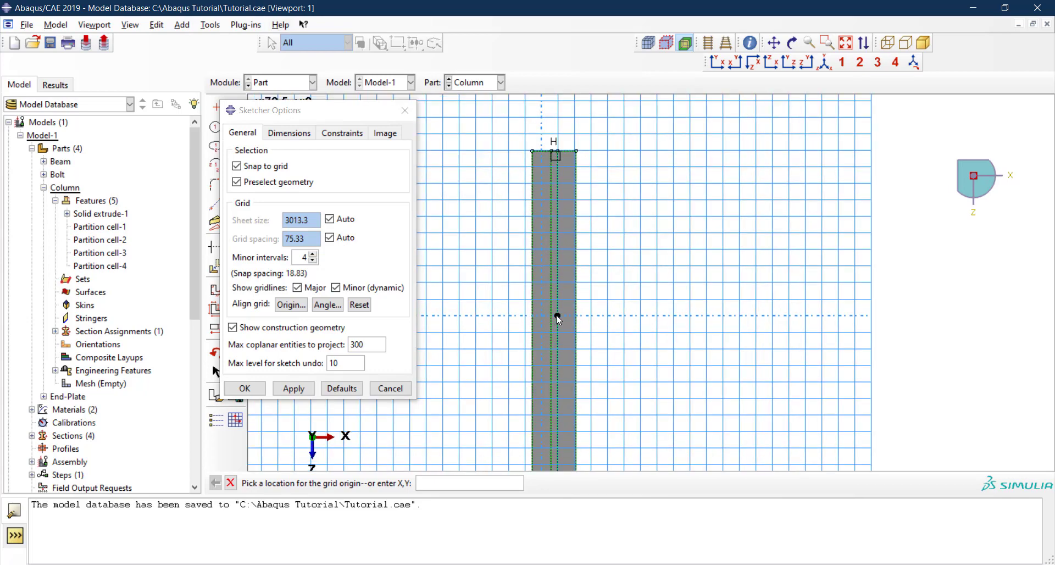
pyautogui.scroll(2, 558, 318)
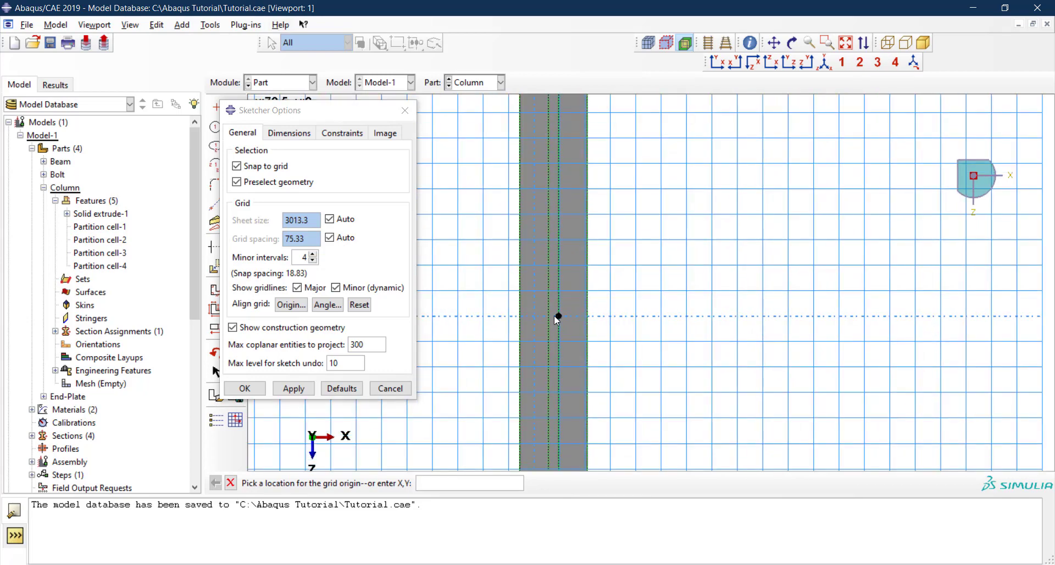
pyautogui.click(558, 318)
pyautogui.scroll(-2, 555, 332)
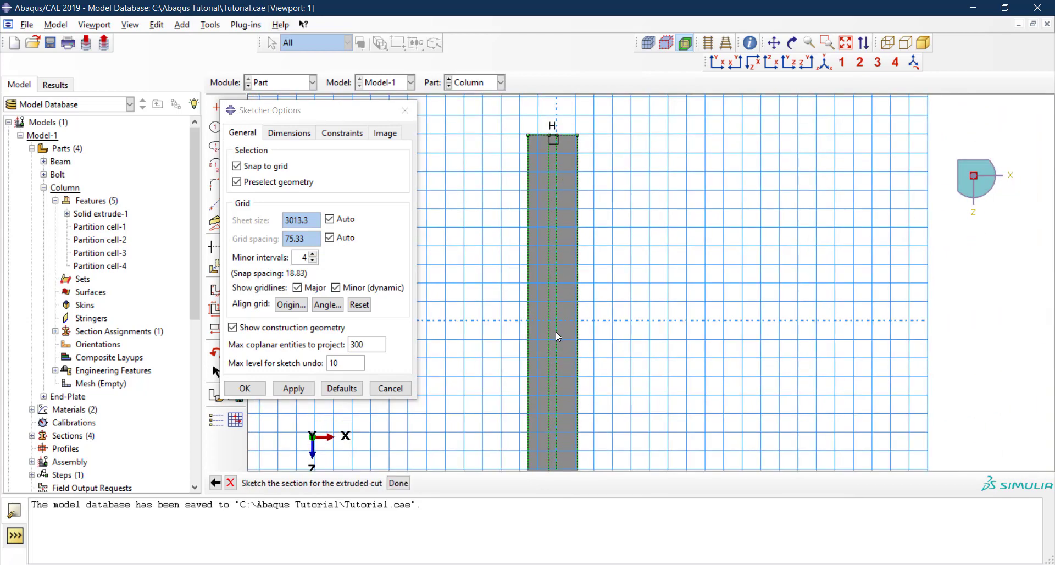
pyautogui.scroll(-1, 556, 332)
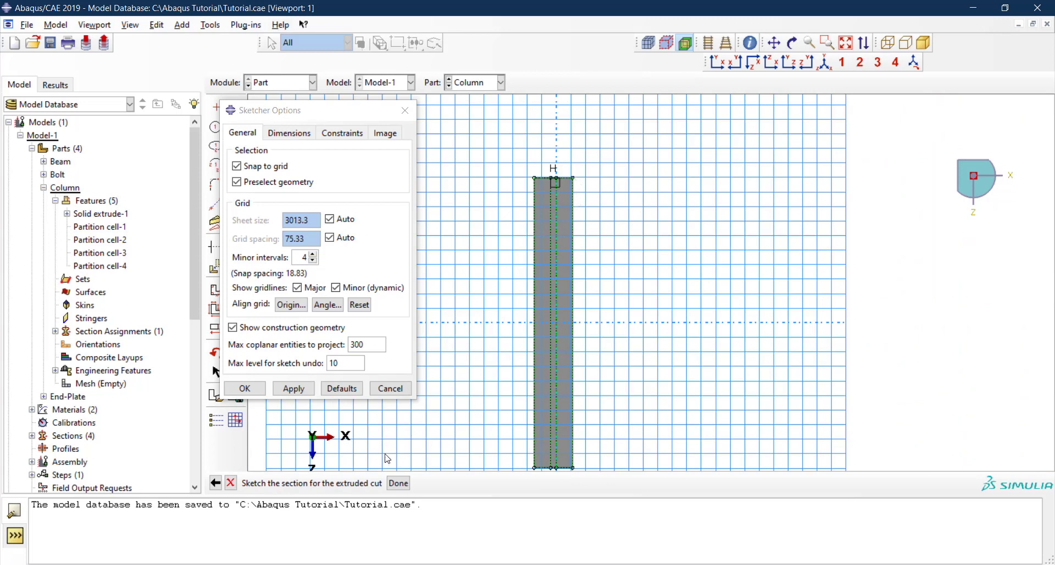
# Realign the sketch grid origin to the typed coordinates -15,0
pyautogui.click(305, 307)
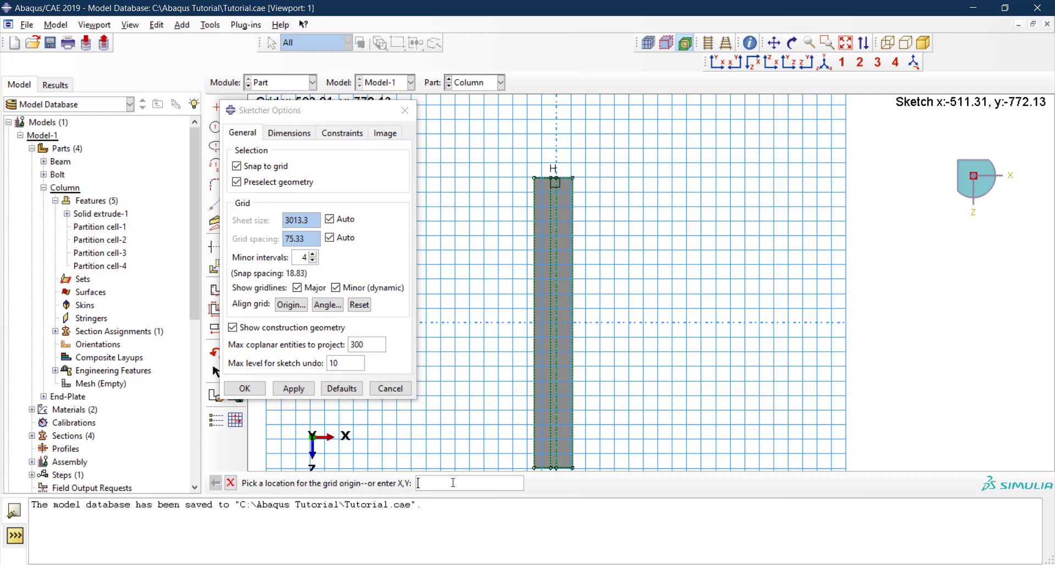
pyautogui.scroll(2, 547, 320)
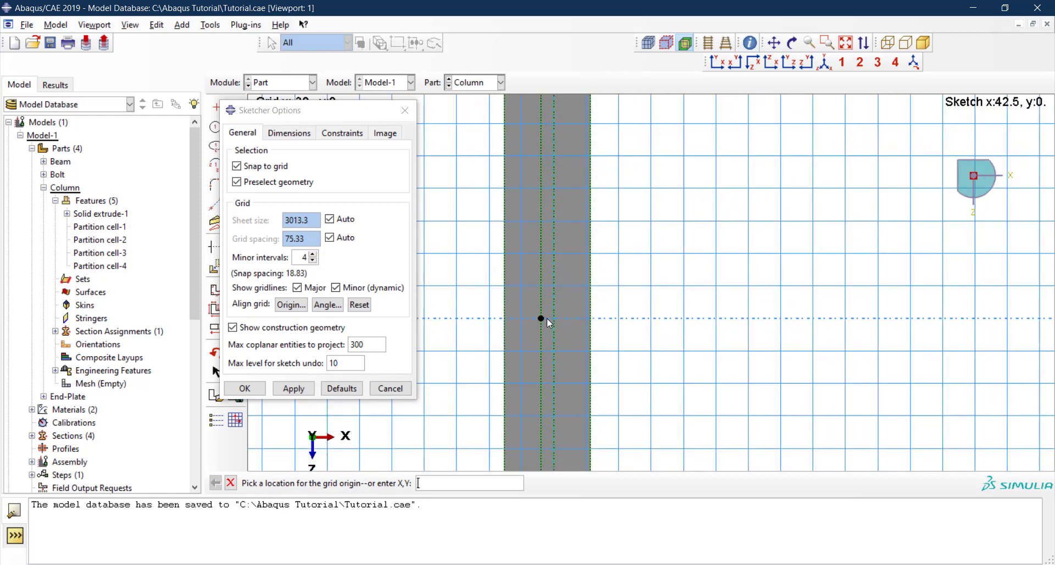
pyautogui.scroll(1, 545, 319)
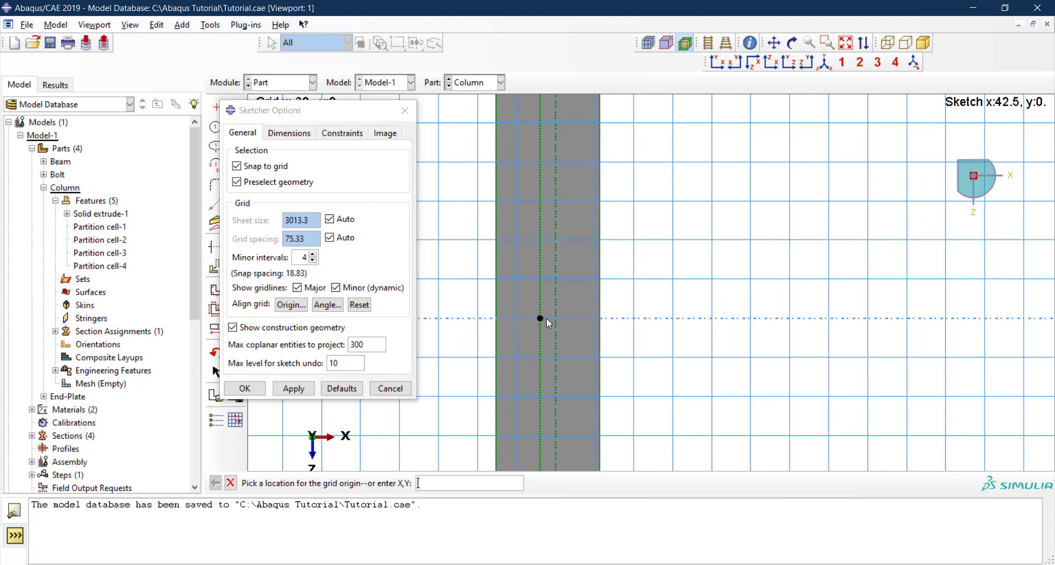
pyautogui.moveTo(326, 113); pyautogui.dragTo(325, 145)
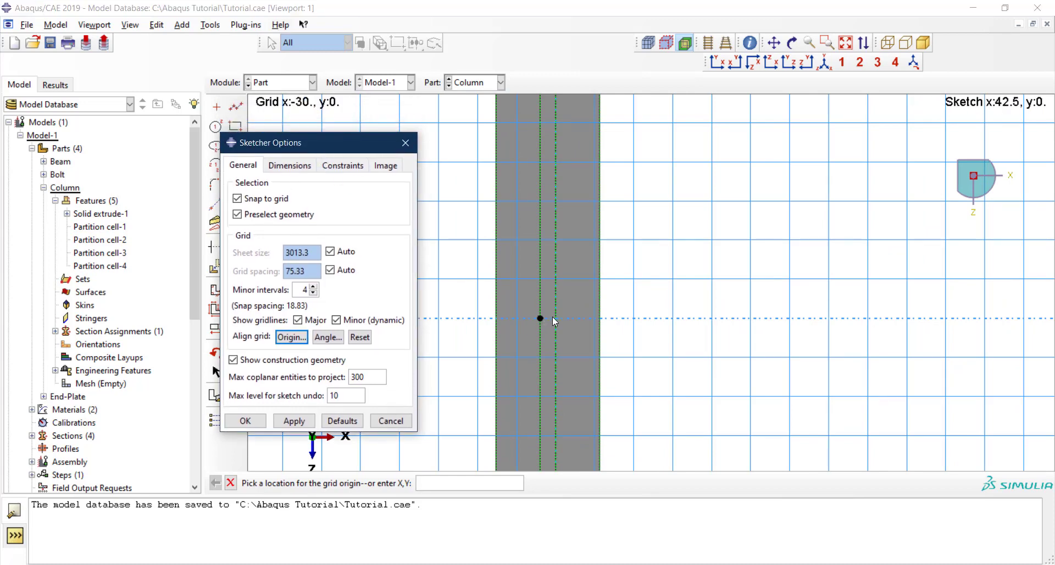
pyautogui.click(446, 482)
pyautogui.write('-15')
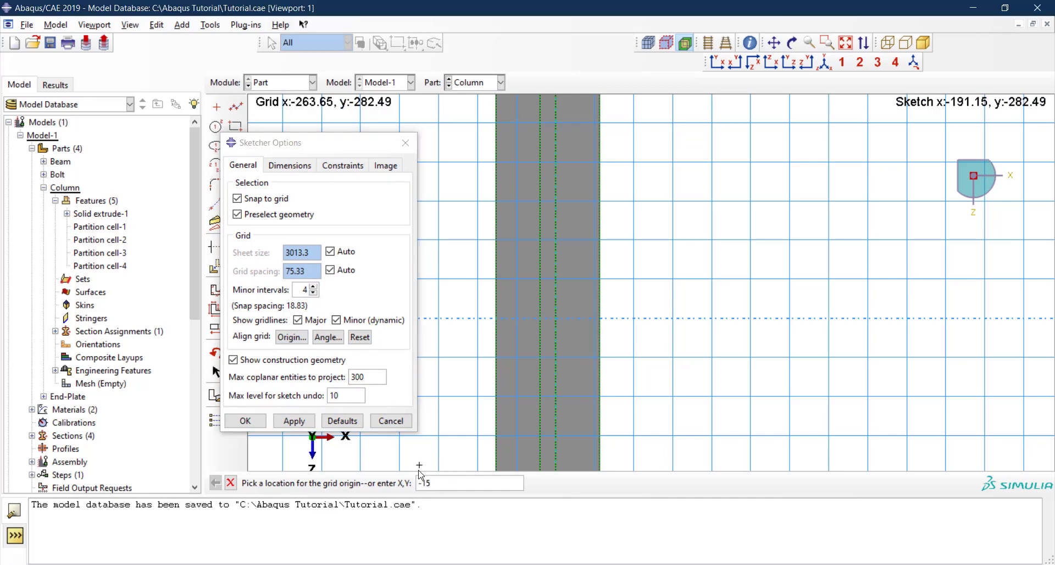
pyautogui.write(',0')
pyautogui.press('Return')
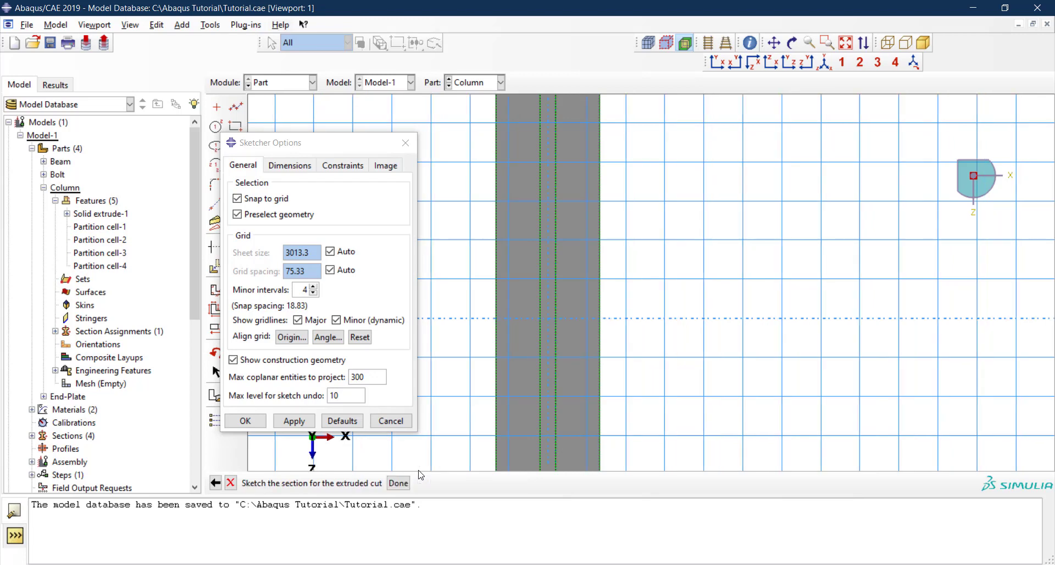
pyautogui.scroll(-5, 563, 313)
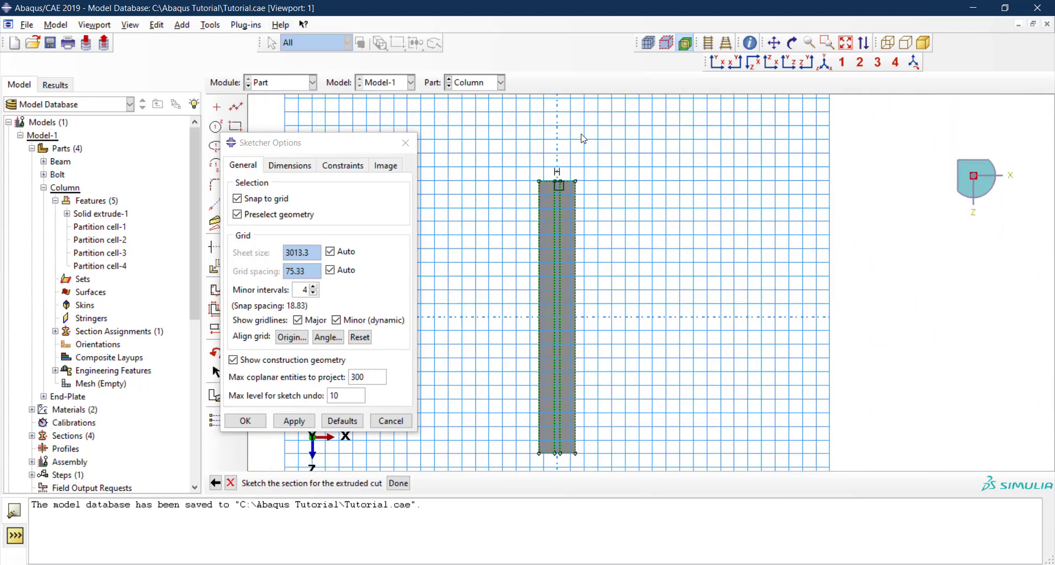
# Close Sketcher Options and draw a circle centred at (-50, 0) on the flange
pyautogui.click(246, 420)
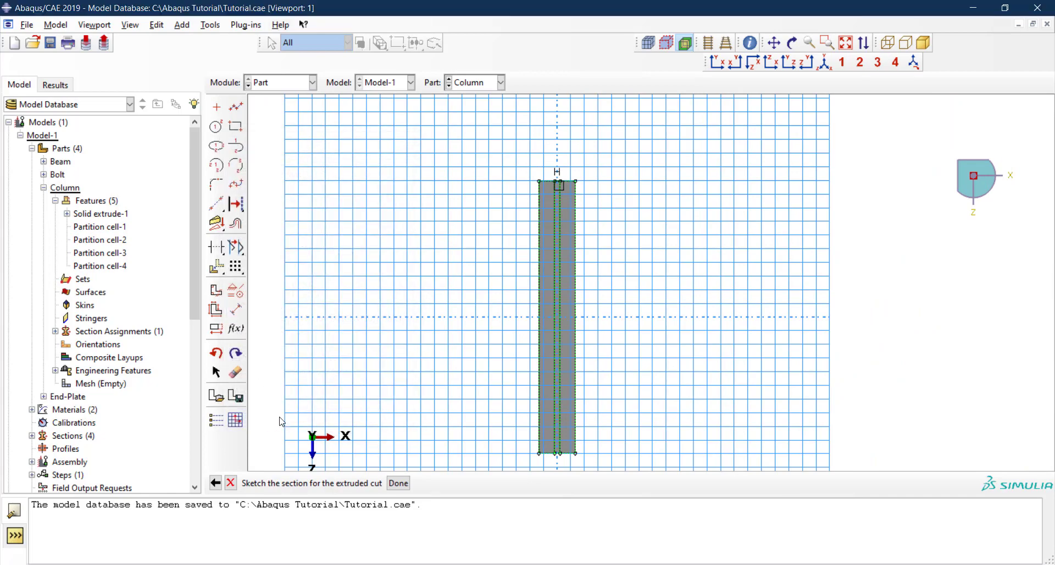
pyautogui.scroll(1, 587, 322)
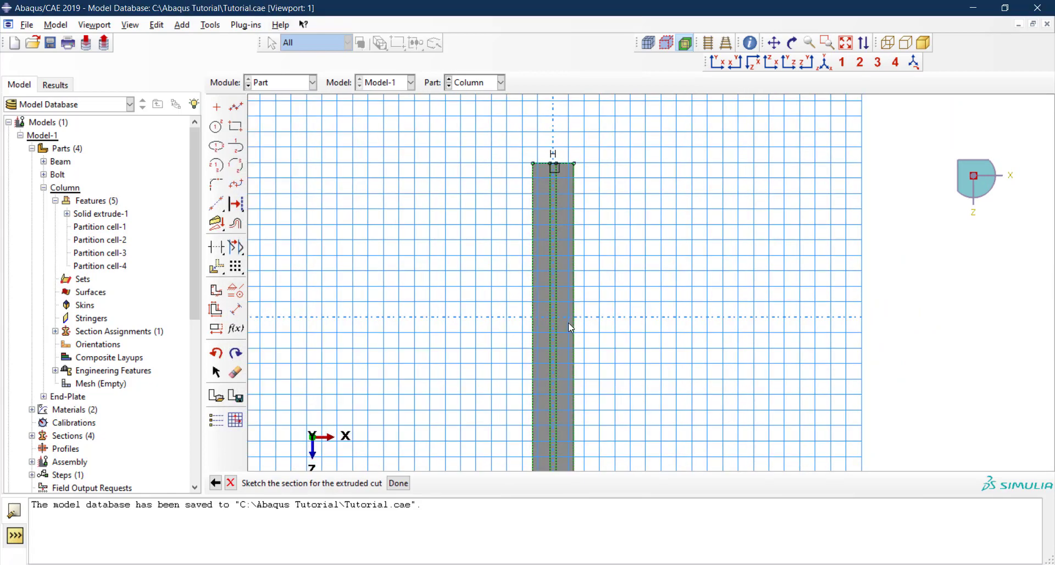
pyautogui.scroll(1, 568, 311)
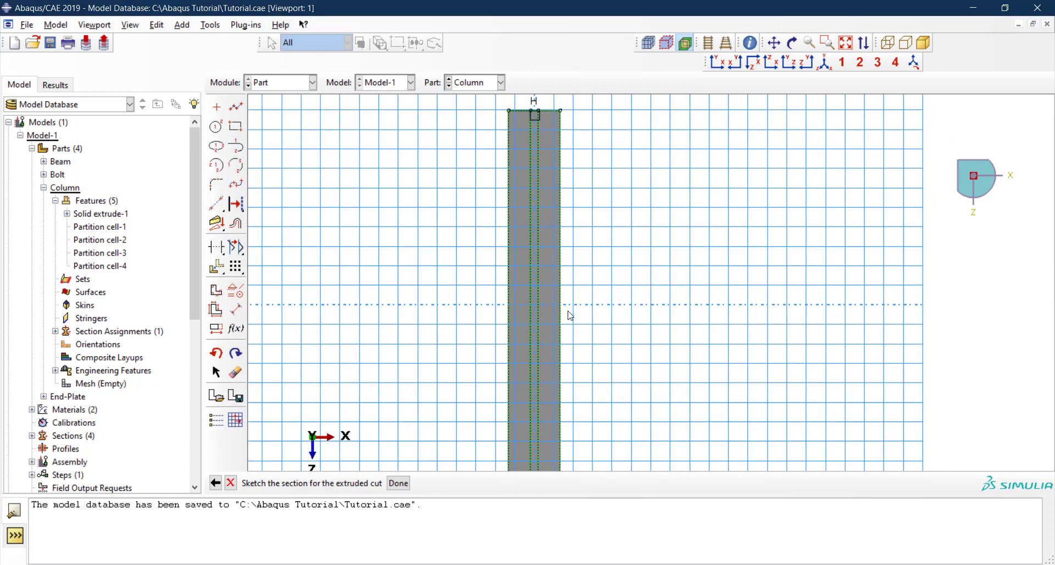
pyautogui.scroll(1, 569, 315)
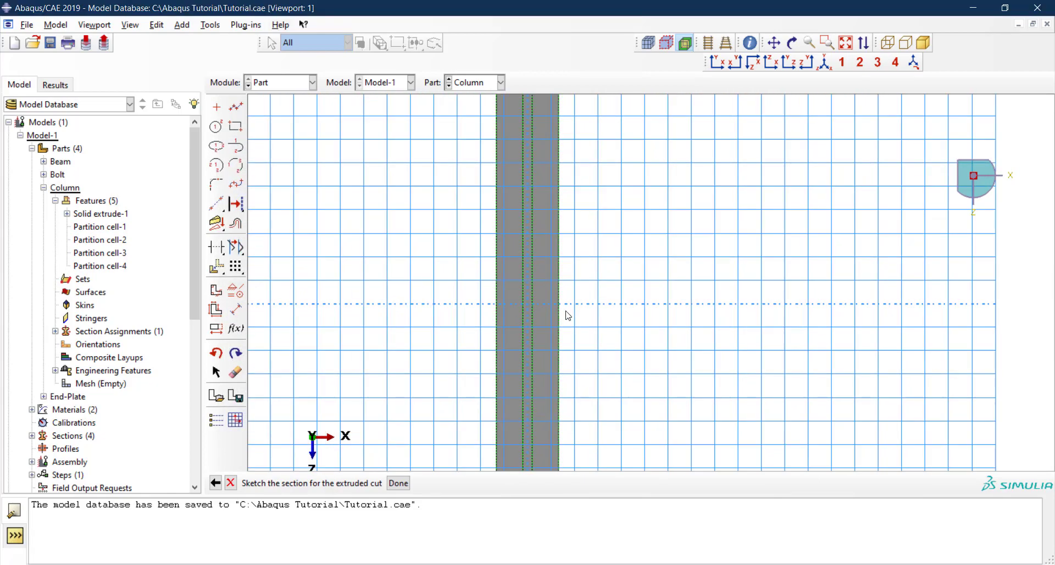
pyautogui.click(214, 132)
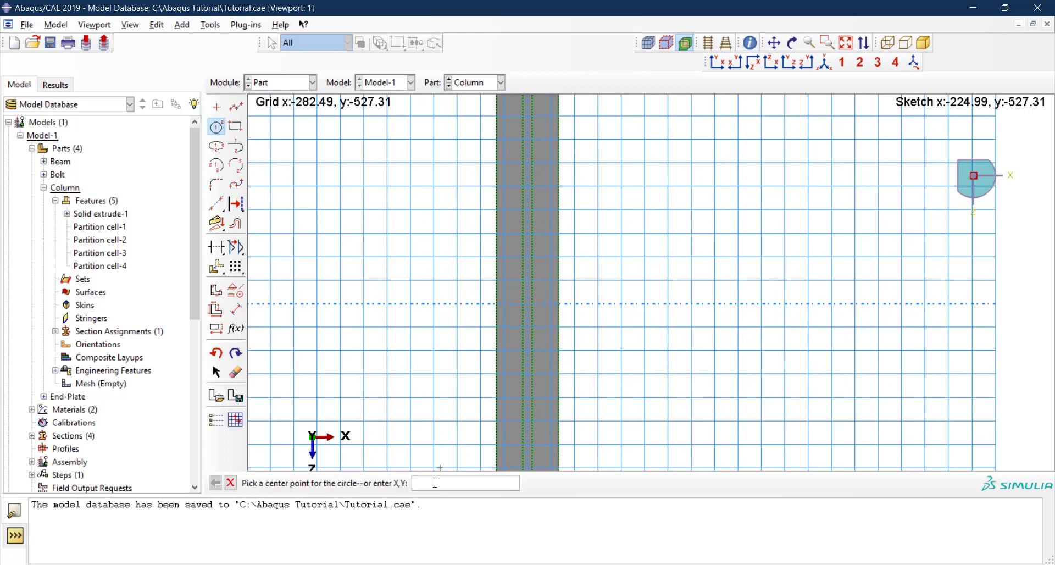
pyautogui.write('-50,')
pyautogui.write('0')
pyautogui.press('Return')
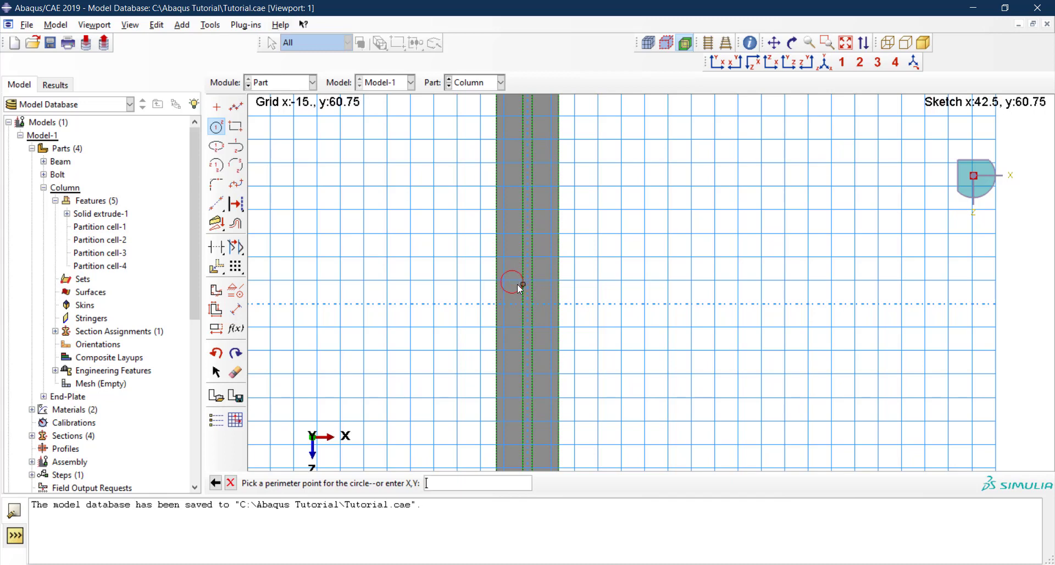
pyautogui.scroll(4, 516, 285)
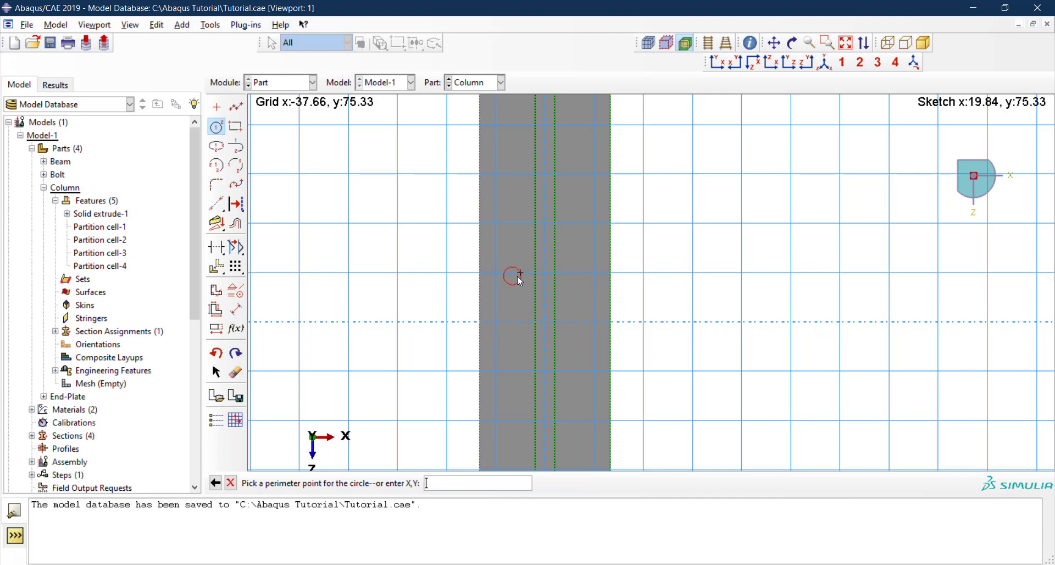
pyautogui.click(519, 285)
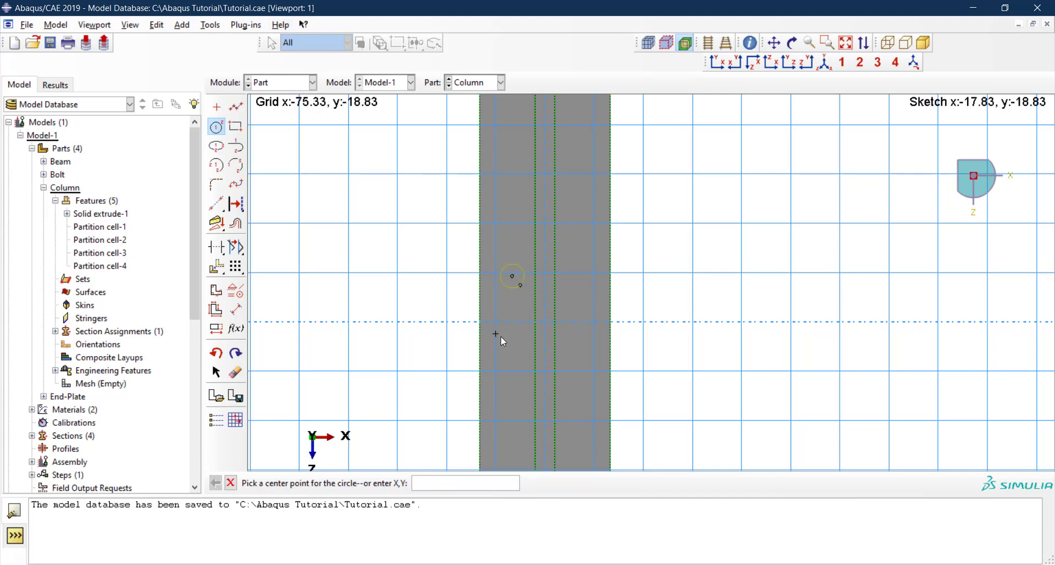
pyautogui.press('Escape')
# Dimension the circle's radius to 9
pyautogui.click(235, 310)
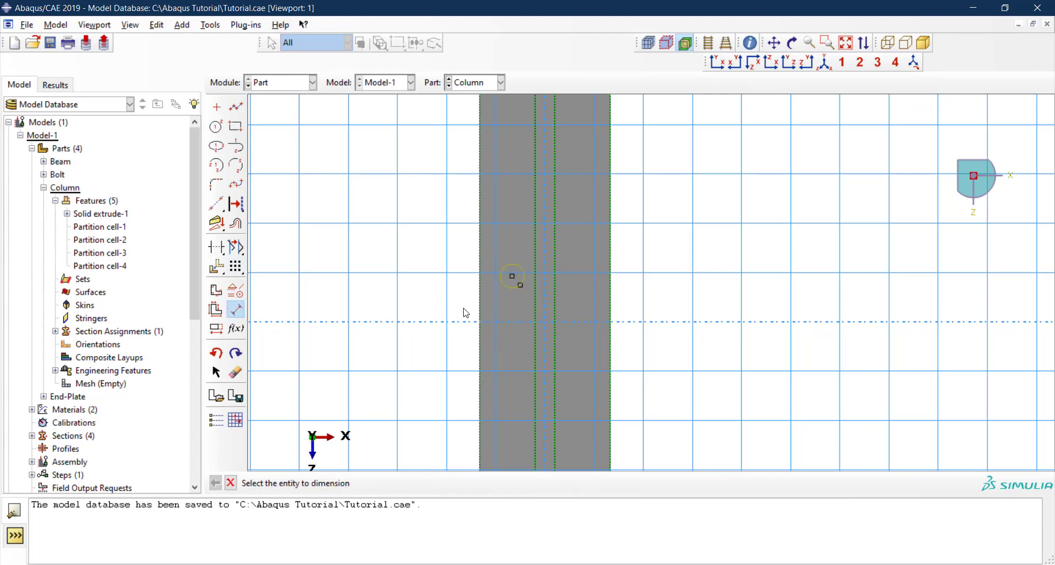
pyautogui.click(512, 287)
pyautogui.click(450, 284)
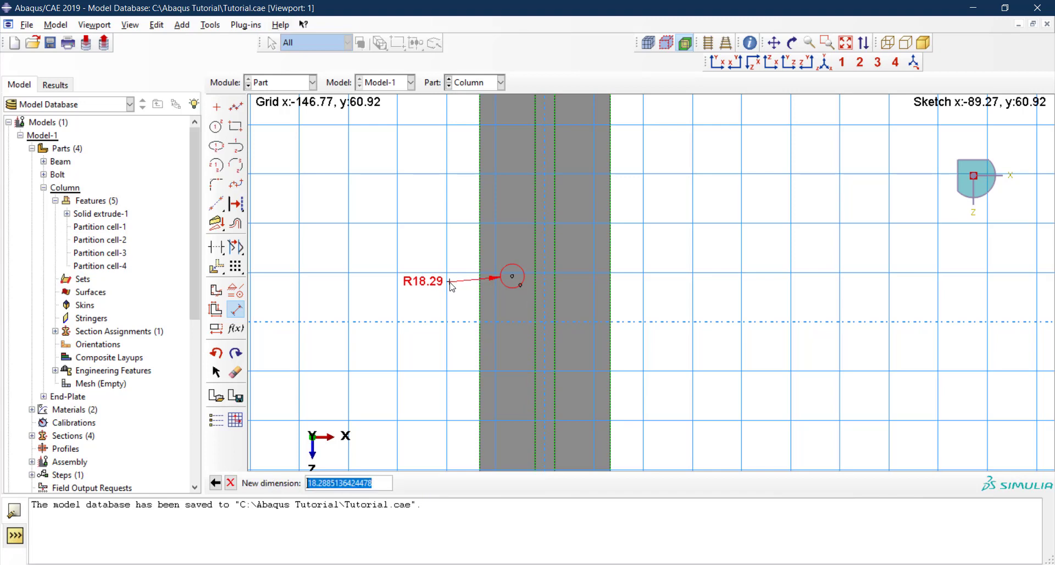
pyautogui.write('9')
pyautogui.press('Return')
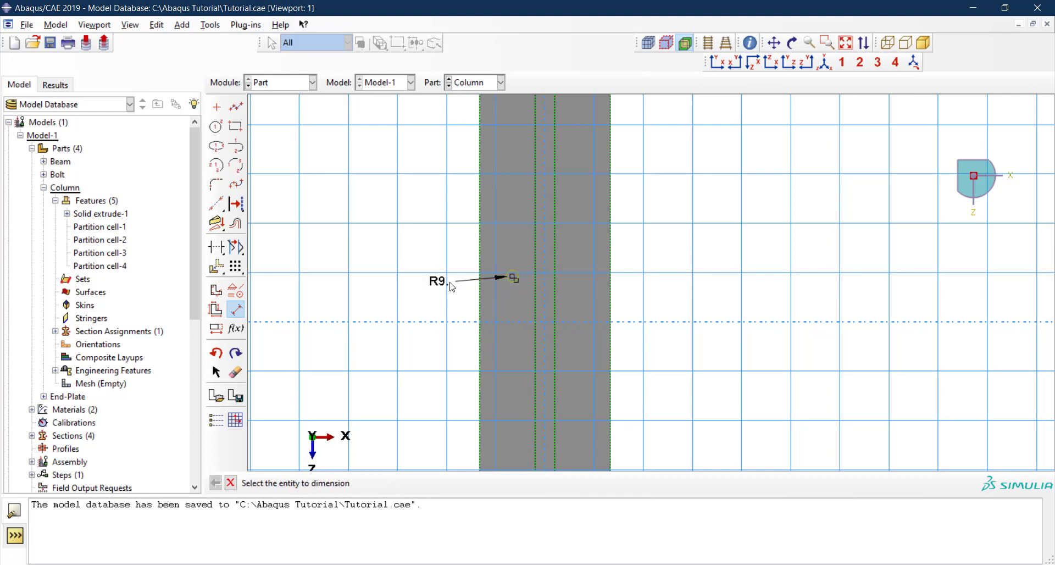
pyautogui.scroll(-4, 490, 270)
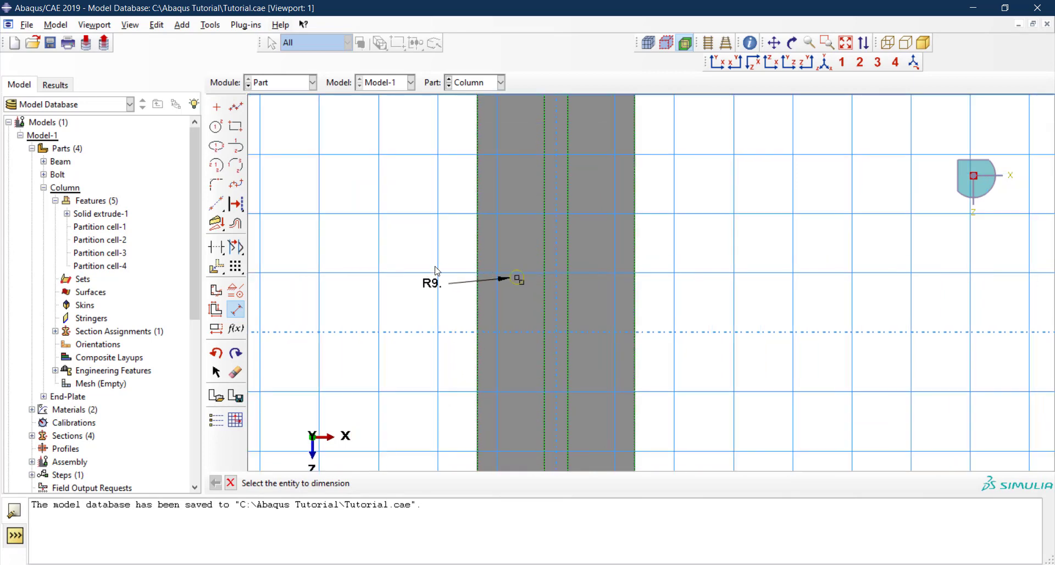
# Linear-pattern the R9 circle 2 by 2, spacing 100 and 140, with Direction 2 flipped
pyautogui.click(235, 269)
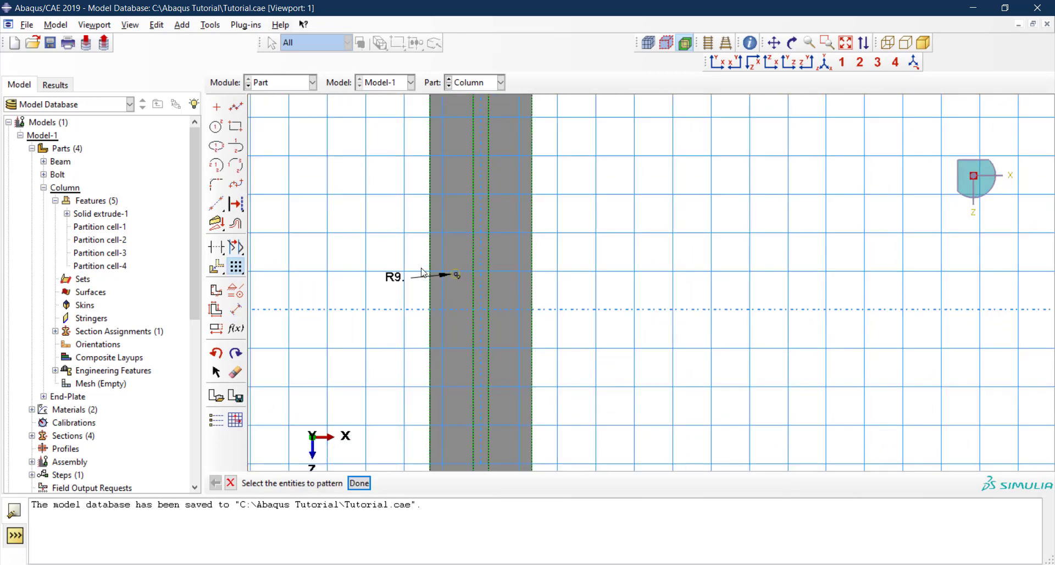
pyautogui.scroll(3, 453, 278)
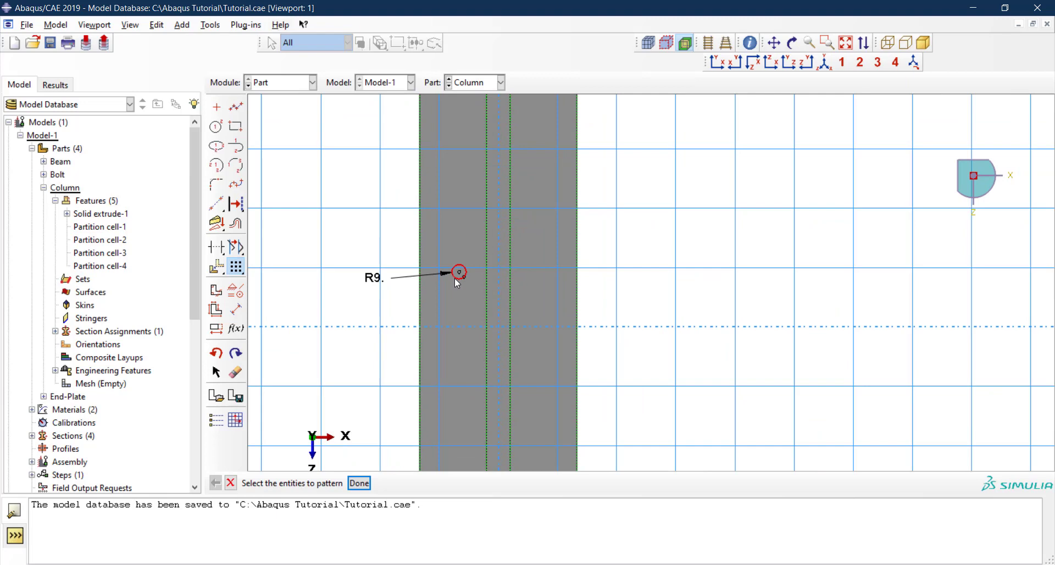
pyautogui.click(454, 278)
pyautogui.click(360, 483)
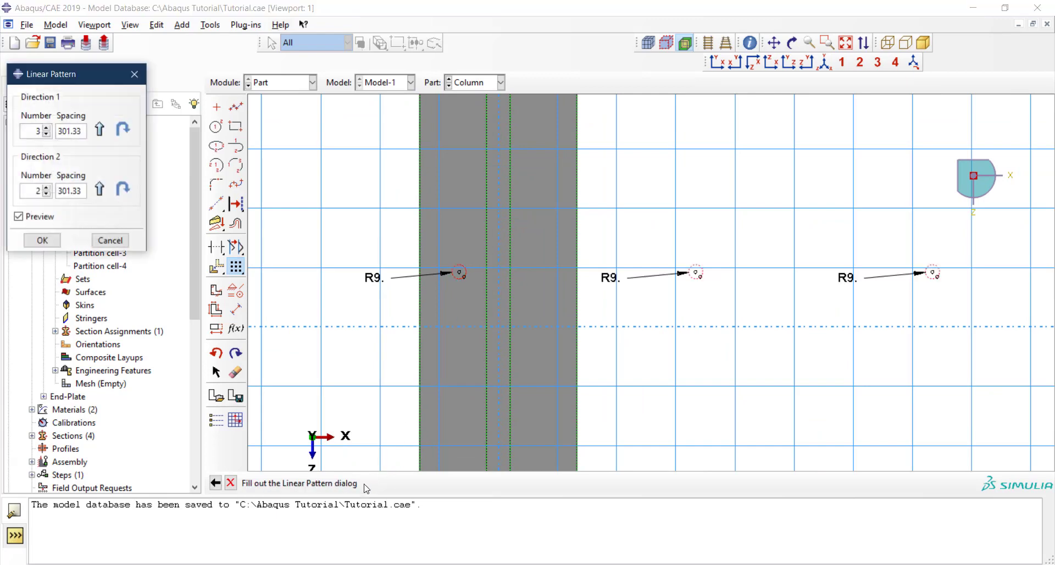
pyautogui.click(46, 134)
pyautogui.scroll(-5, 480, 190)
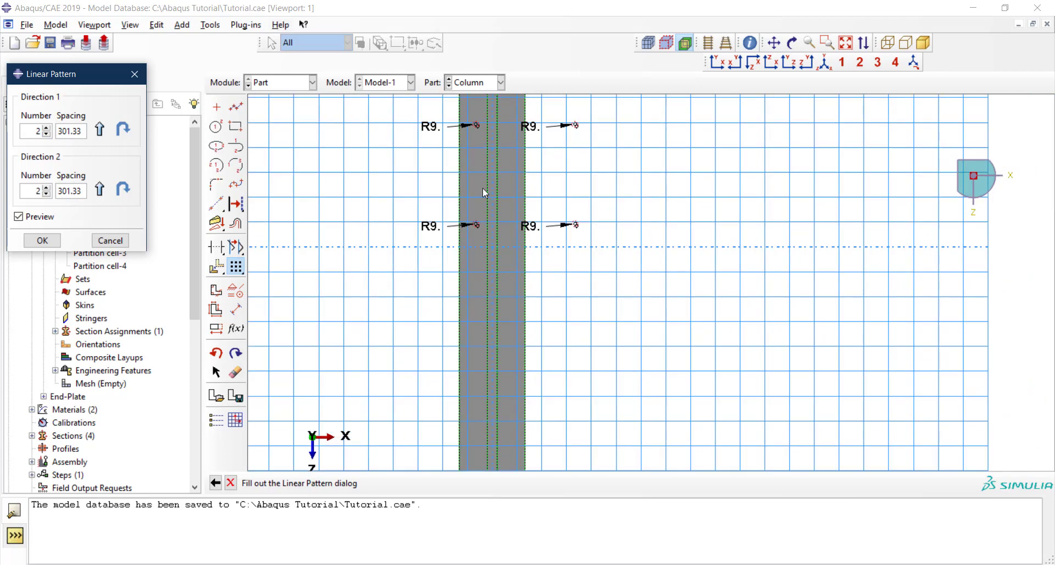
pyautogui.click(123, 189)
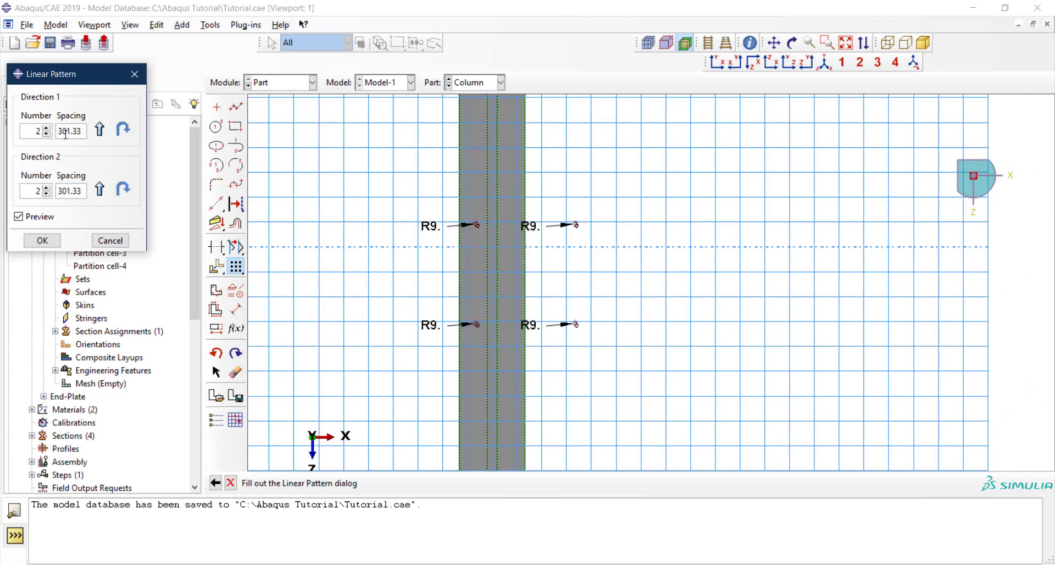
pyautogui.doubleClick(64, 133)
pyautogui.write('100')
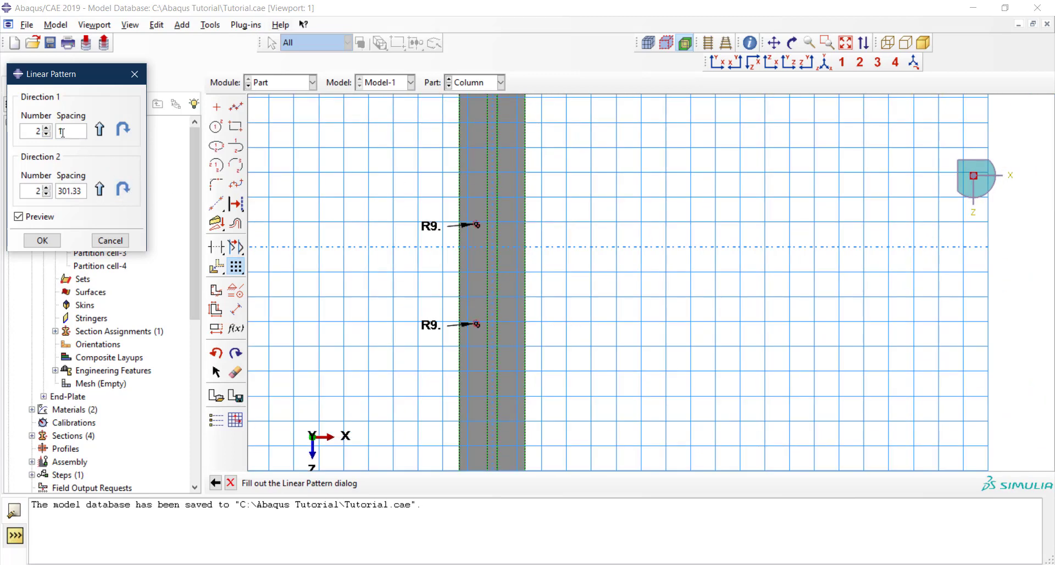
pyautogui.doubleClick(78, 192)
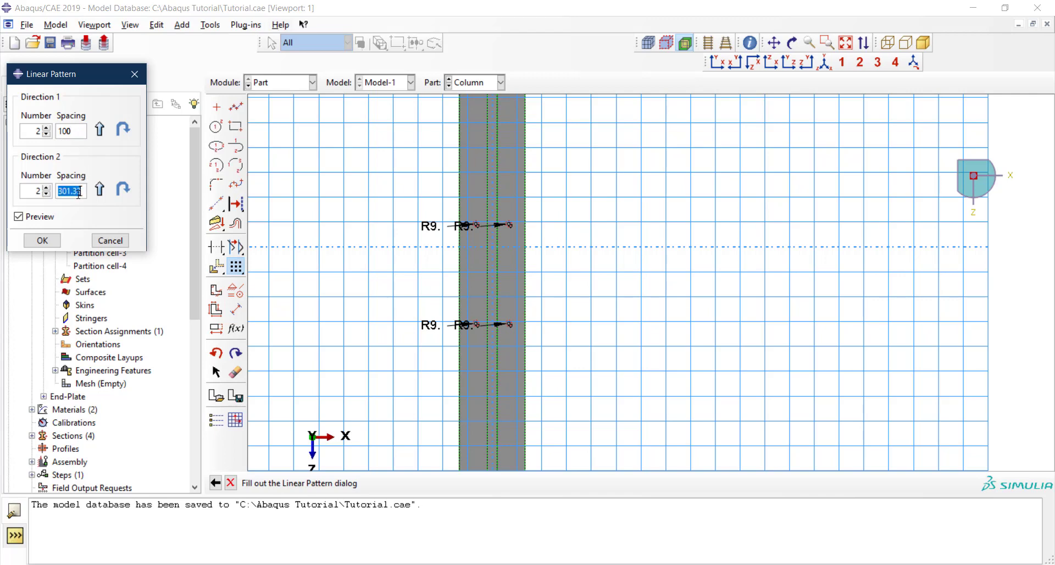
pyautogui.write('140')
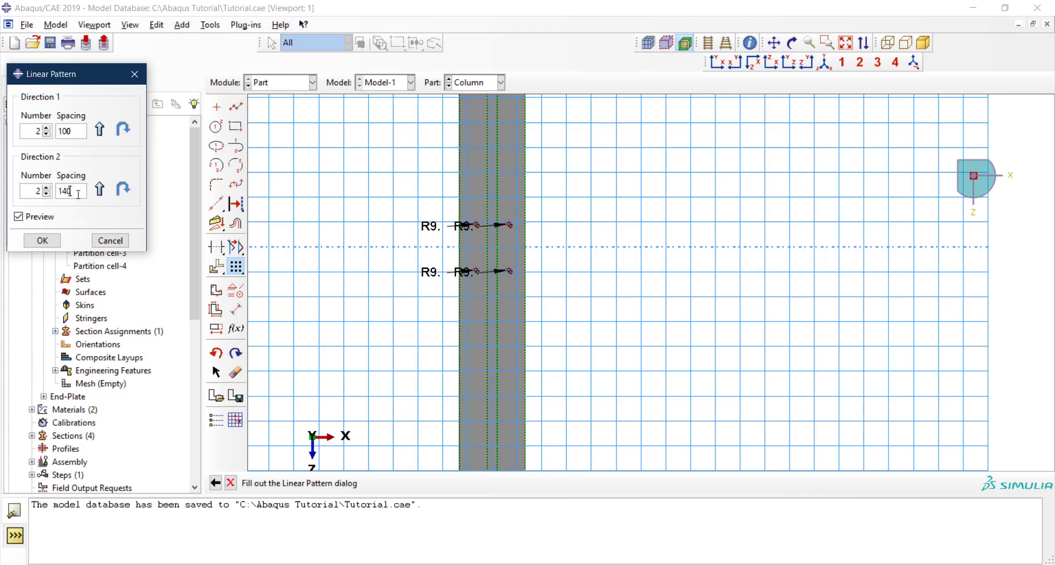
pyautogui.click(43, 241)
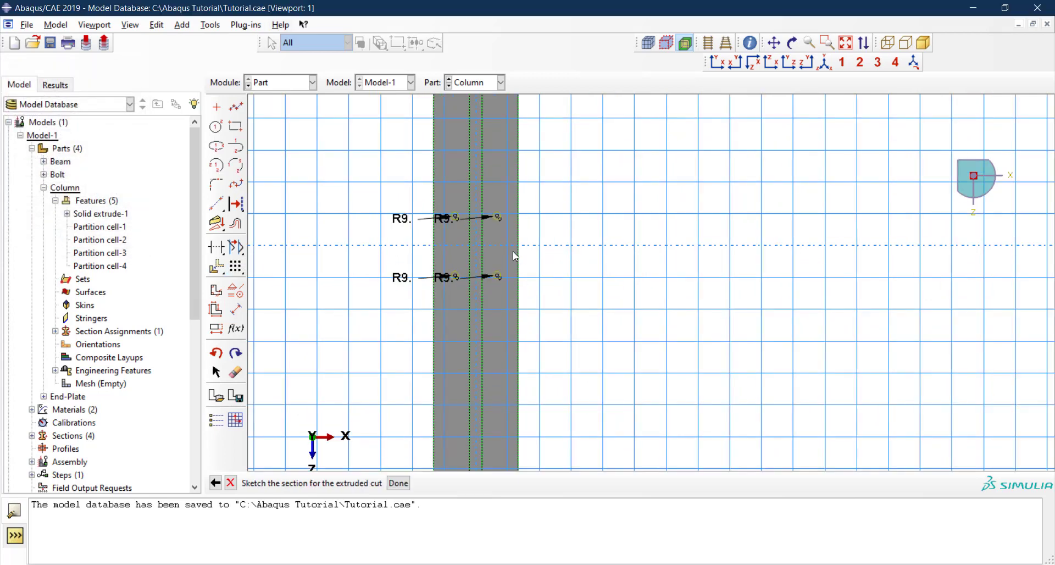
pyautogui.scroll(2, 570, 367)
pyautogui.scroll(-3, 558, 348)
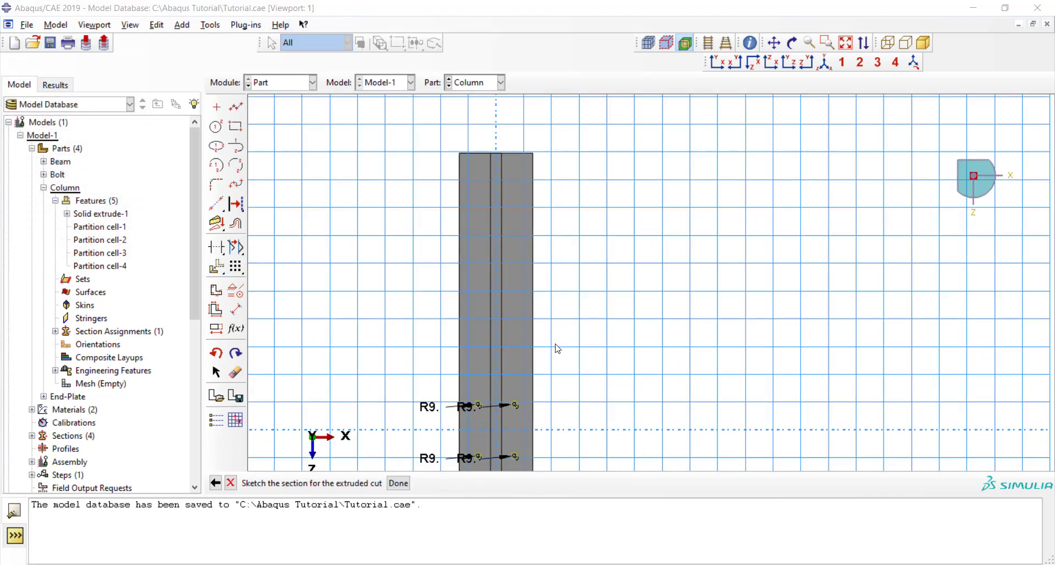
# Finish the sketch and cut the four holes as a Blind cut 15 deep
pyautogui.scroll(1, 441, 464)
pyautogui.click(399, 483)
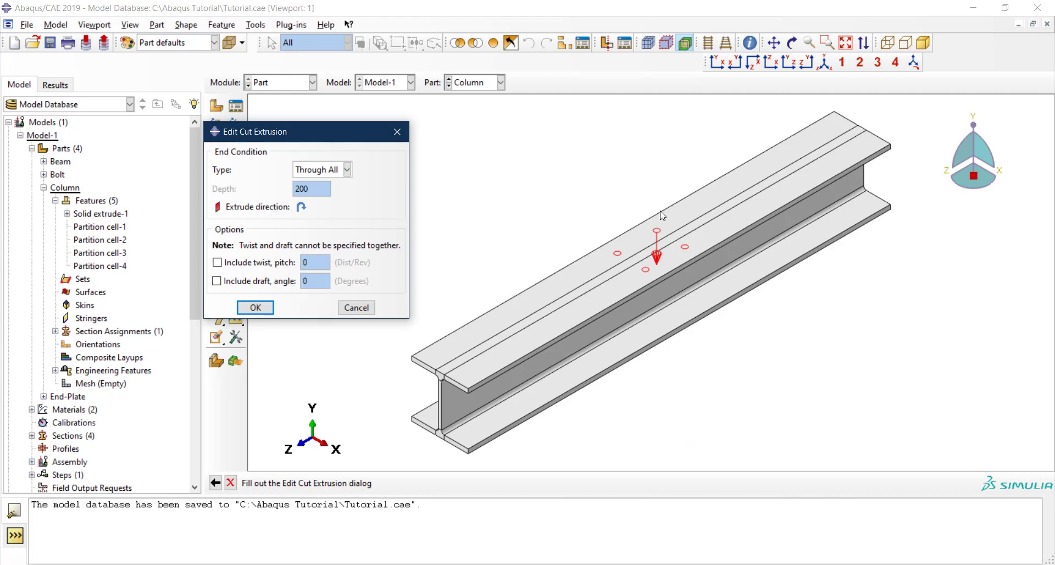
pyautogui.click(338, 176)
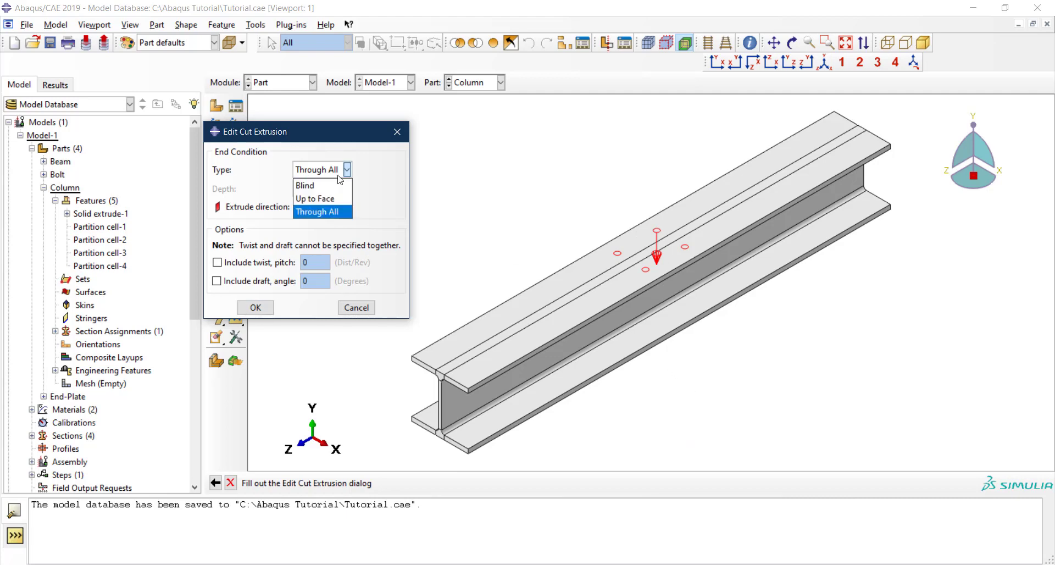
pyautogui.click(332, 188)
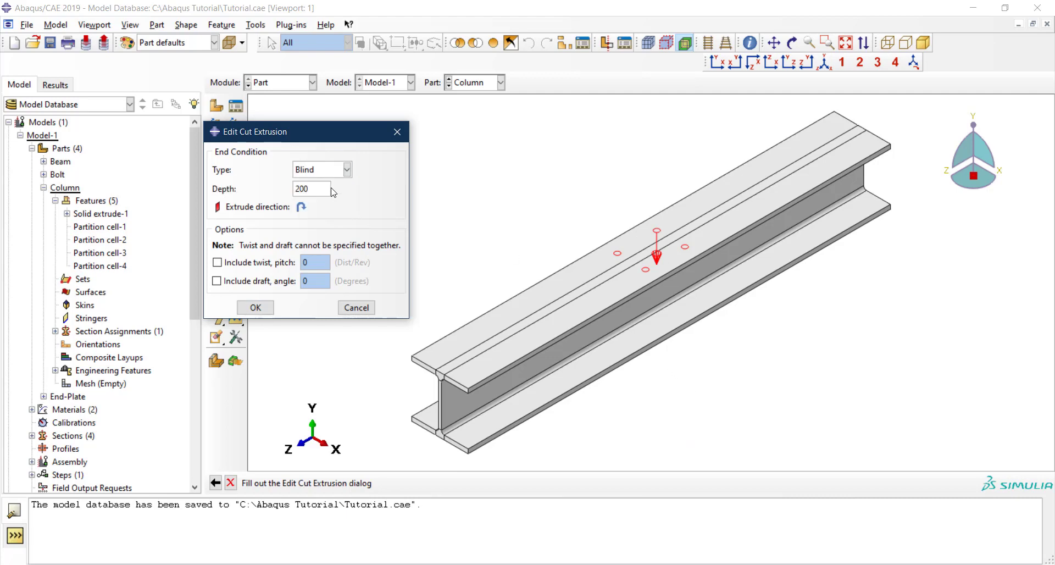
pyautogui.click(337, 174)
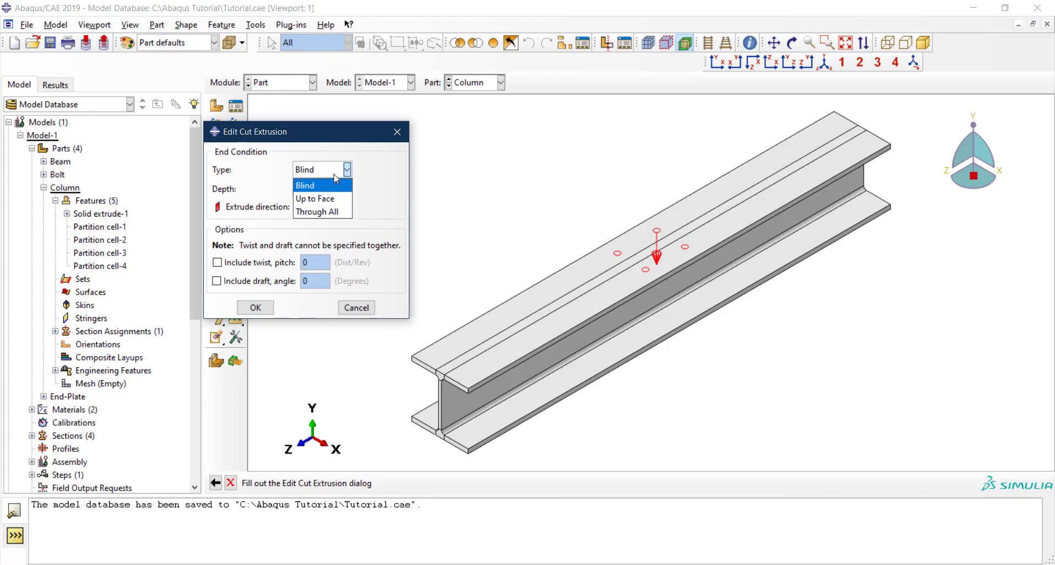
pyautogui.click(334, 198)
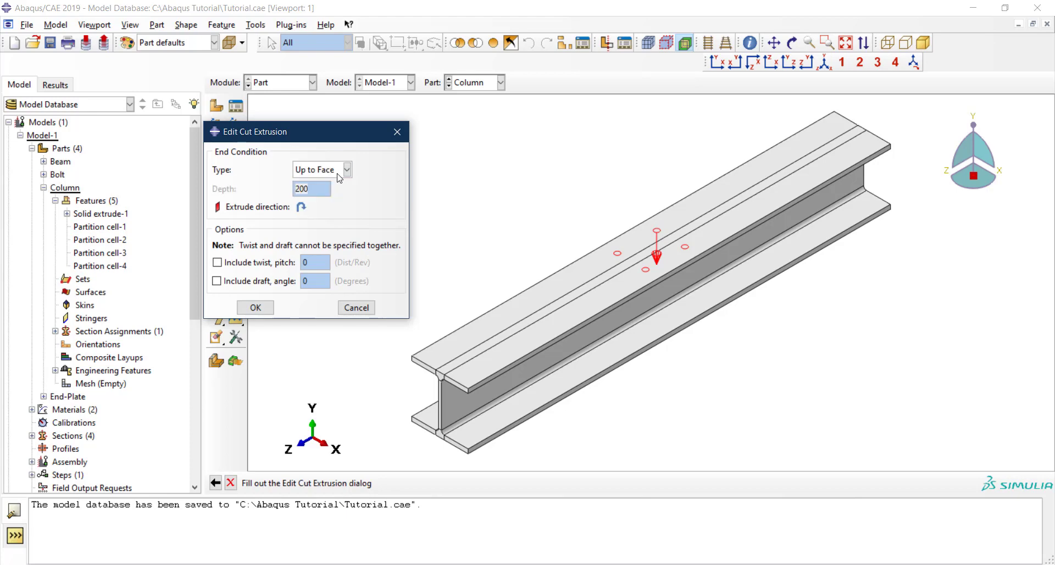
pyautogui.click(338, 175)
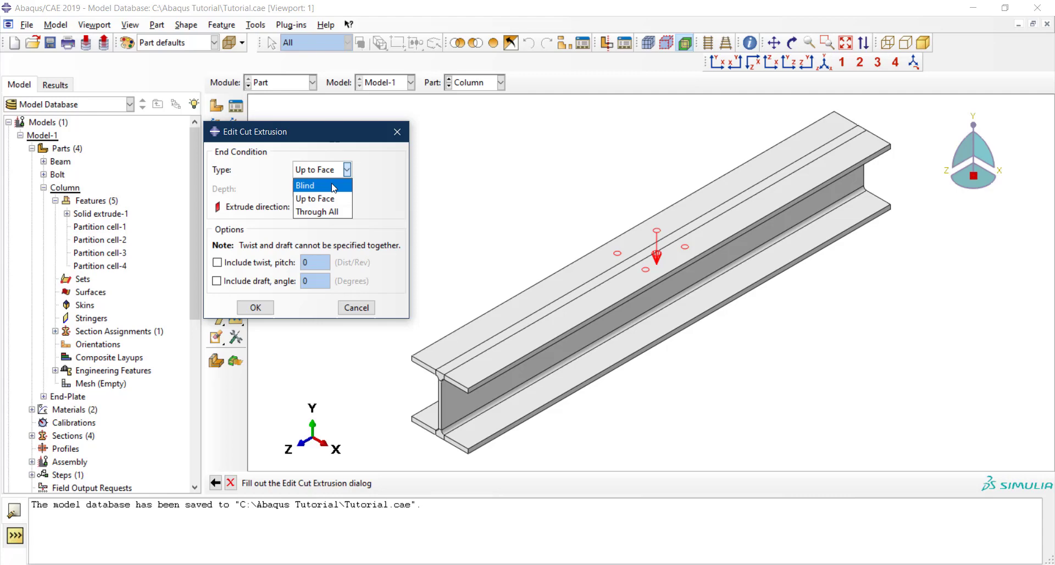
pyautogui.click(334, 187)
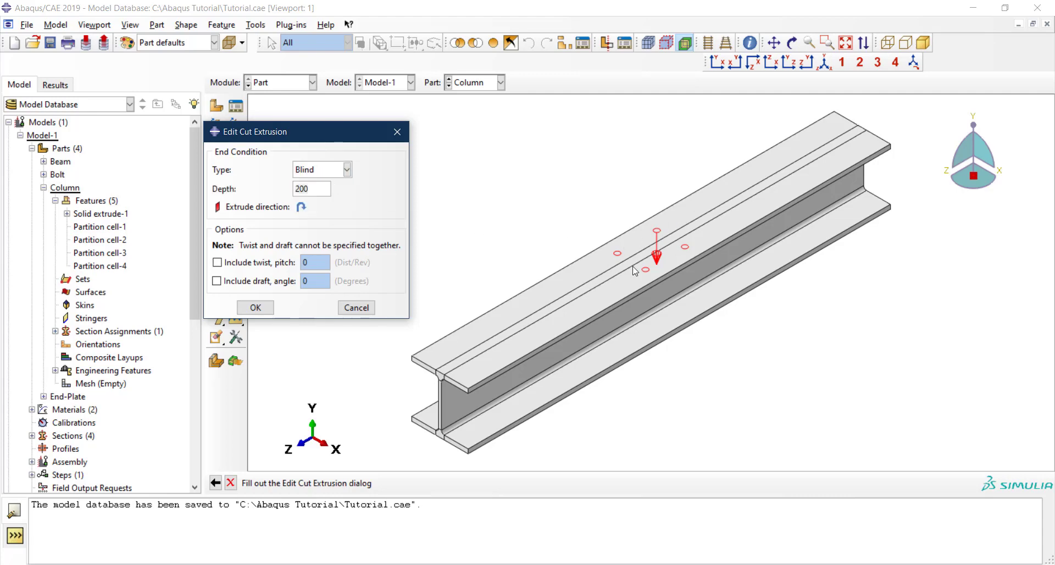
pyautogui.doubleClick(322, 190)
pyautogui.write('15')
pyautogui.click(256, 308)
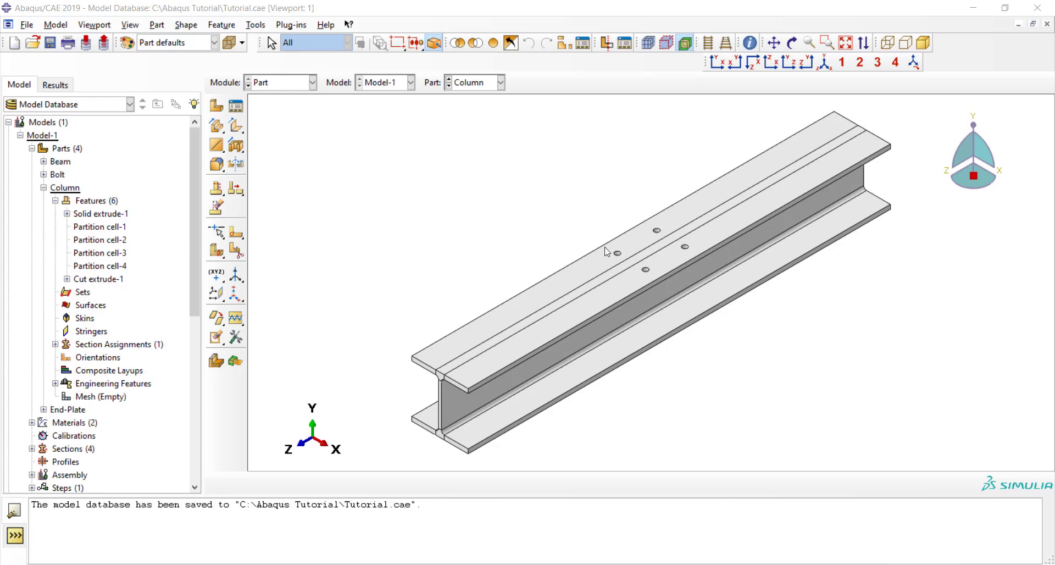
# Partition all Column cells with a cutting plane through three bolt-hole centre points
pyautogui.click(217, 250)
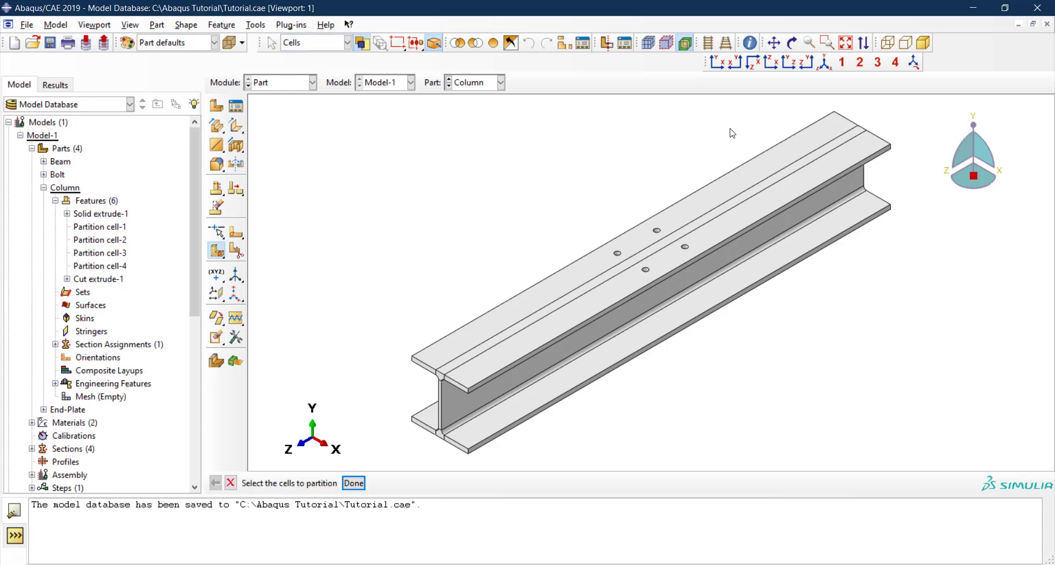
pyautogui.moveTo(732, 132); pyautogui.dragTo(638, 390)
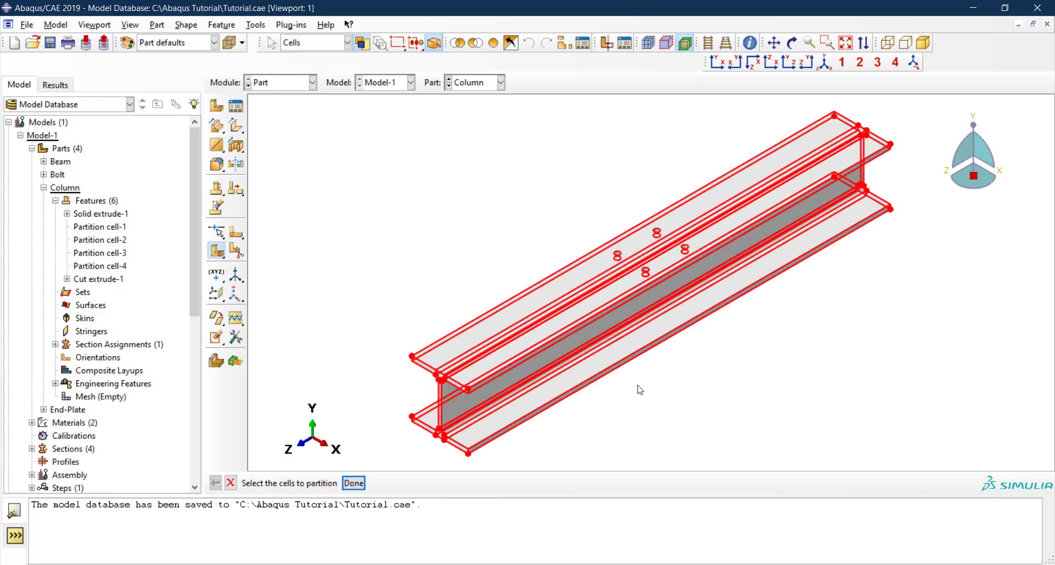
pyautogui.click(358, 482)
pyautogui.click(482, 486)
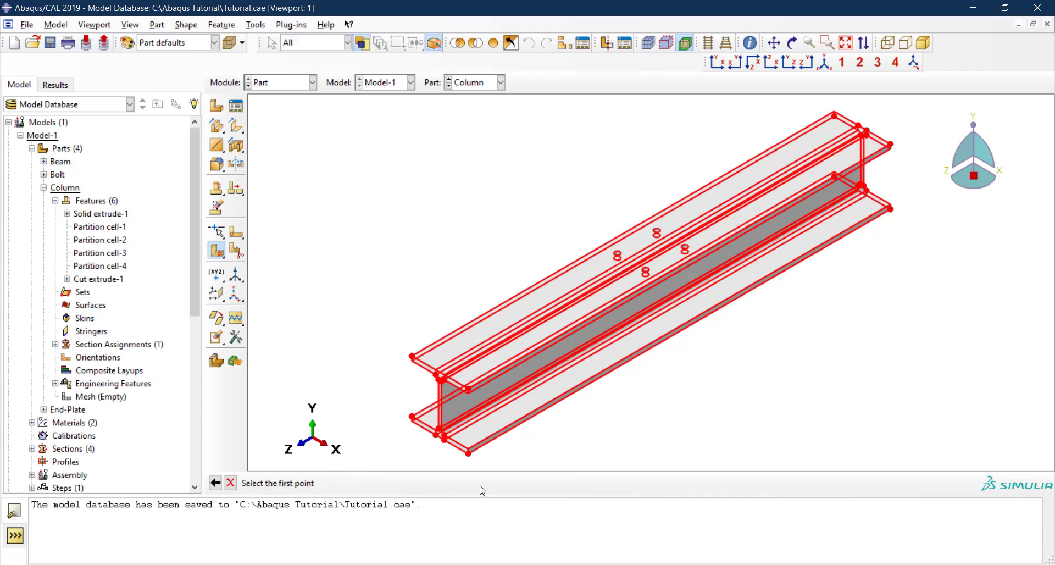
pyautogui.scroll(8, 659, 272)
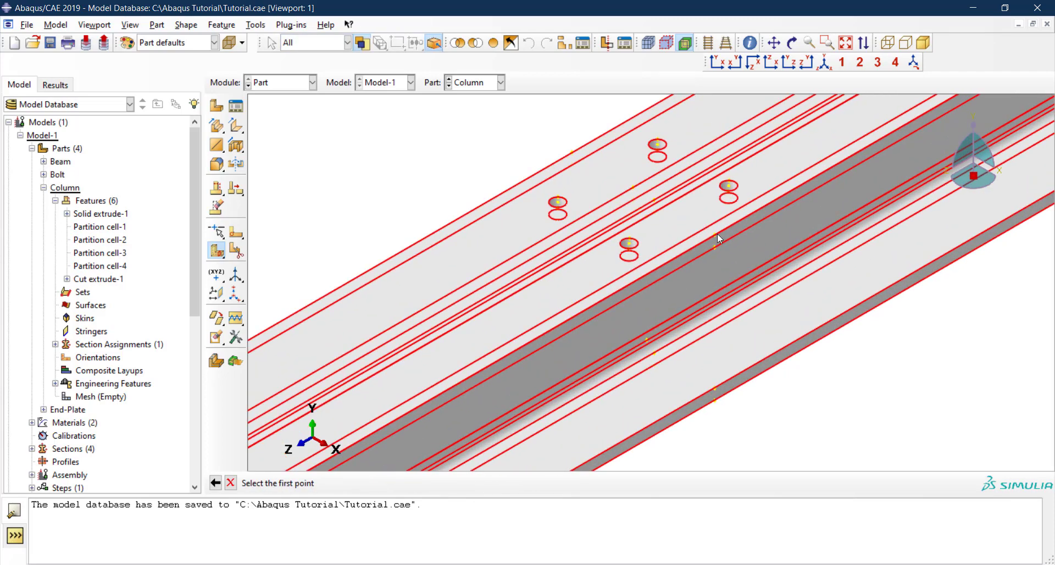
pyautogui.click(715, 236)
pyautogui.click(716, 247)
pyautogui.click(656, 200)
pyautogui.middleClick(585, 254)
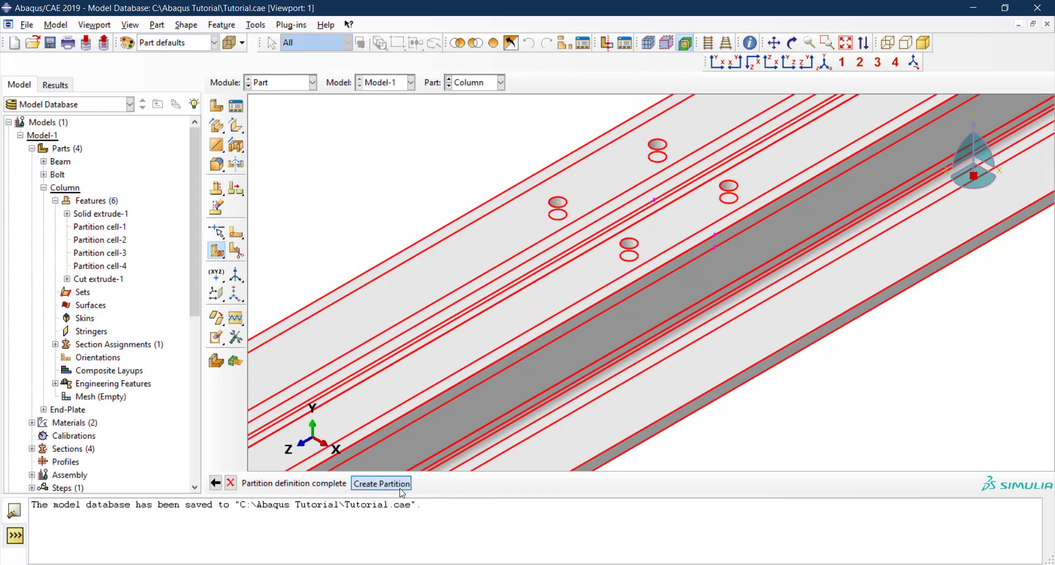
pyautogui.scroll(-2, 636, 219)
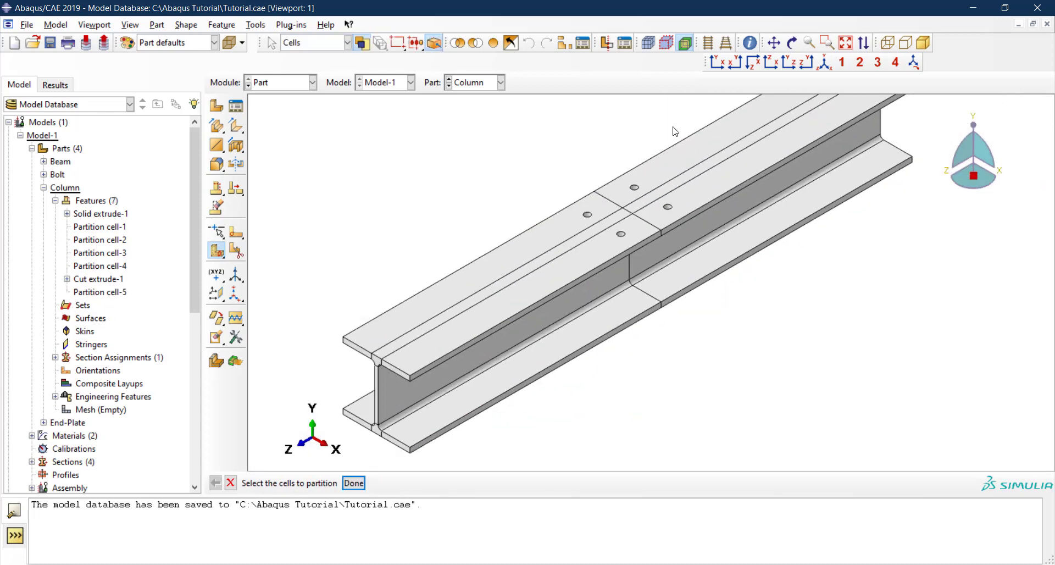
# Split the Column cells with a three-point plane through hole centres, creating Partition cell-6
pyautogui.moveTo(675, 131); pyautogui.dragTo(561, 410)
pyautogui.click(353, 483)
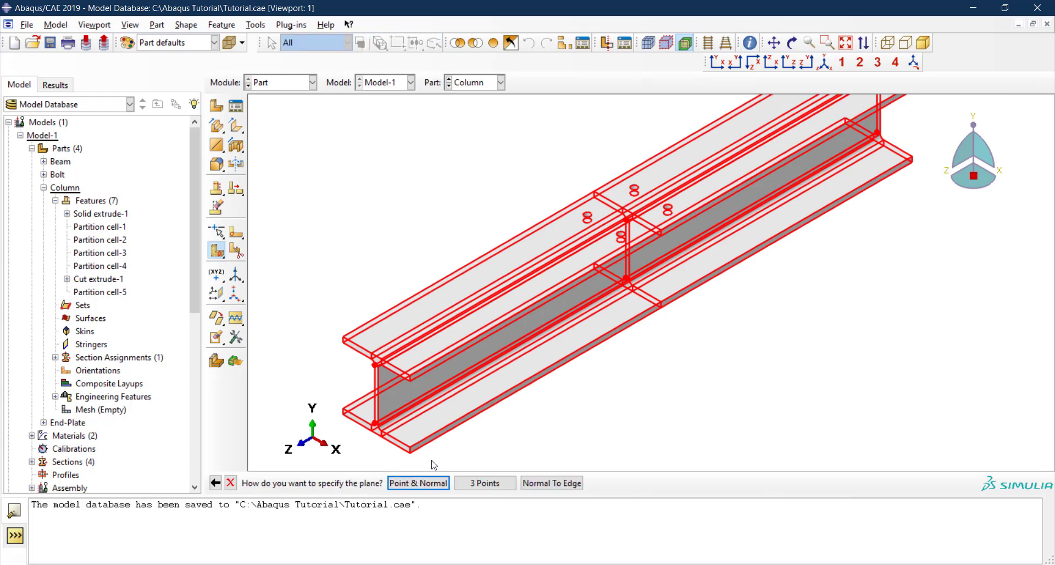
pyautogui.click(485, 484)
pyautogui.scroll(5, 608, 242)
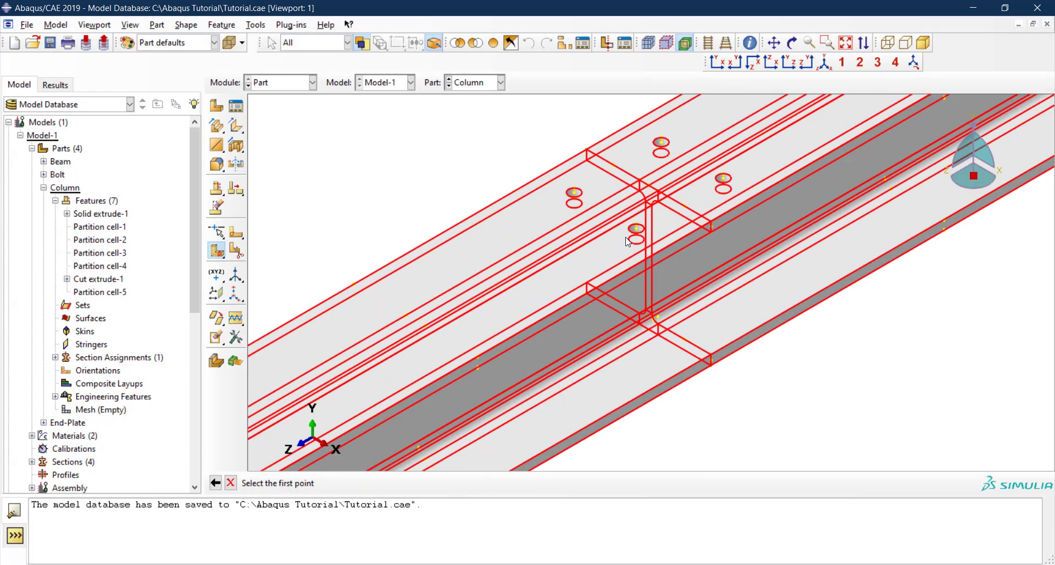
pyautogui.scroll(3, 639, 232)
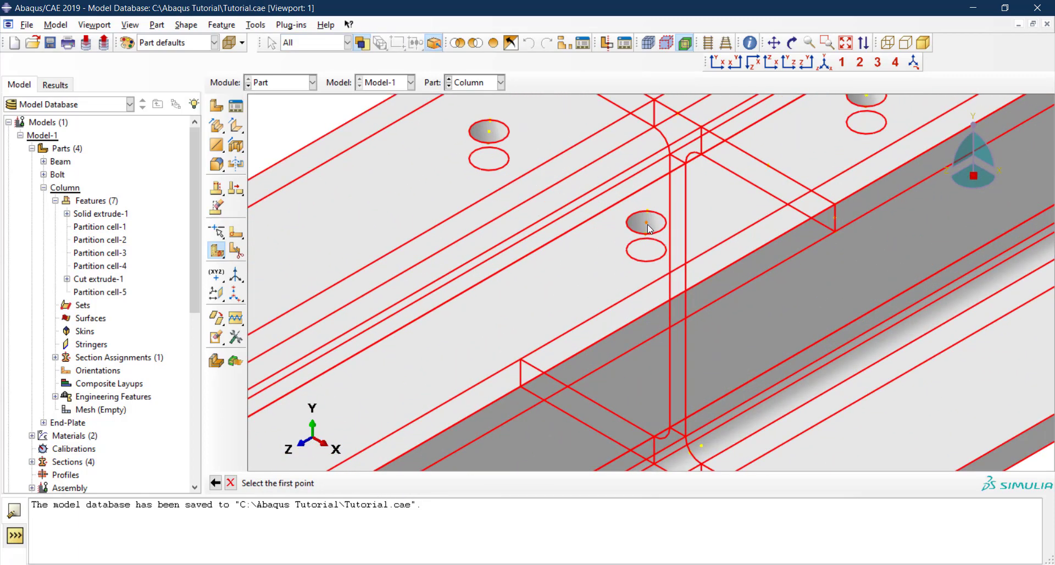
pyautogui.click(647, 223)
pyautogui.click(492, 134)
pyautogui.scroll(-3, 522, 146)
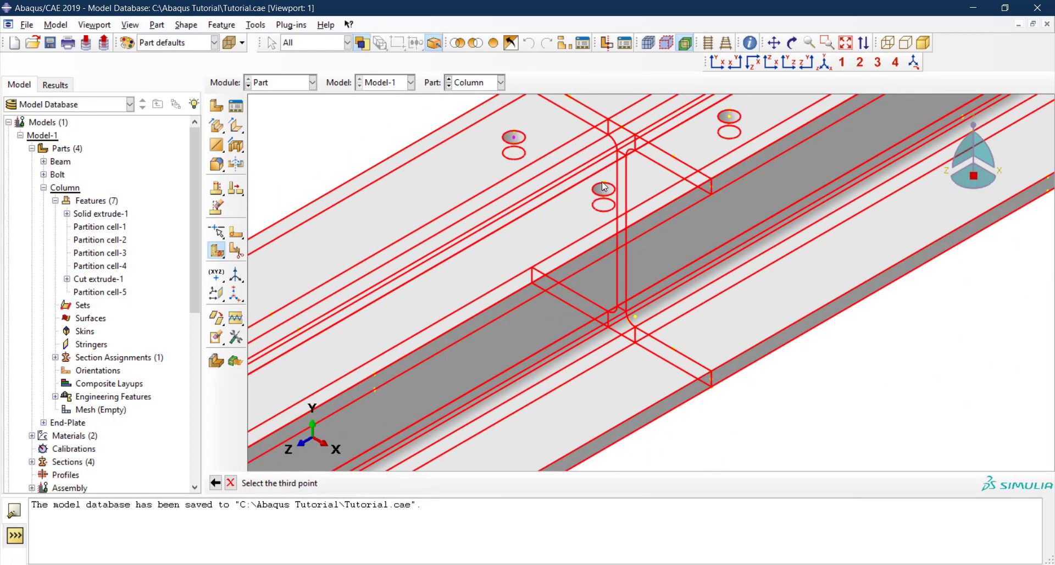
pyautogui.scroll(2, 610, 207)
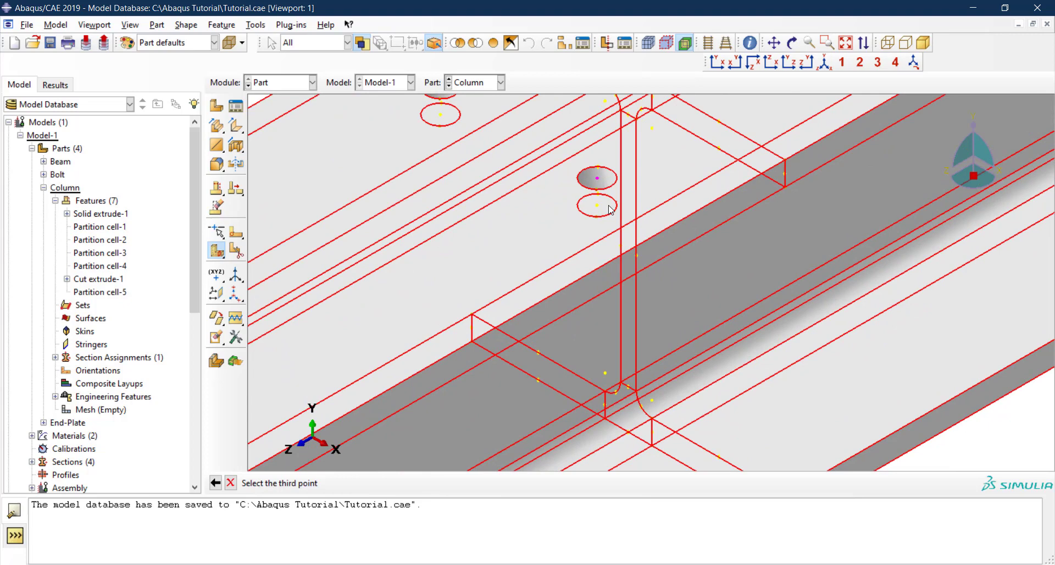
pyautogui.click(598, 206)
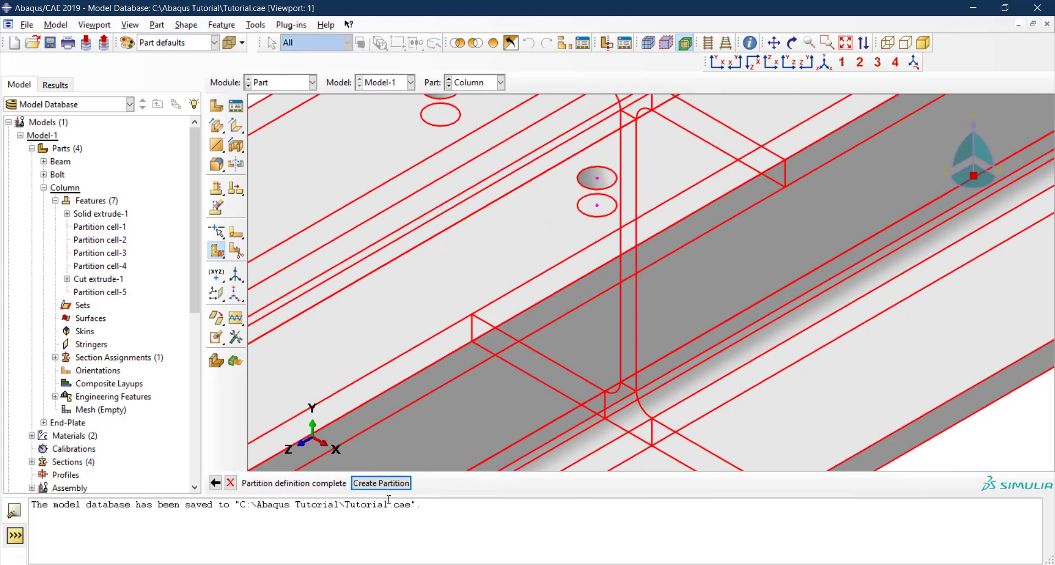
pyautogui.click(381, 483)
pyautogui.scroll(-3, 624, 291)
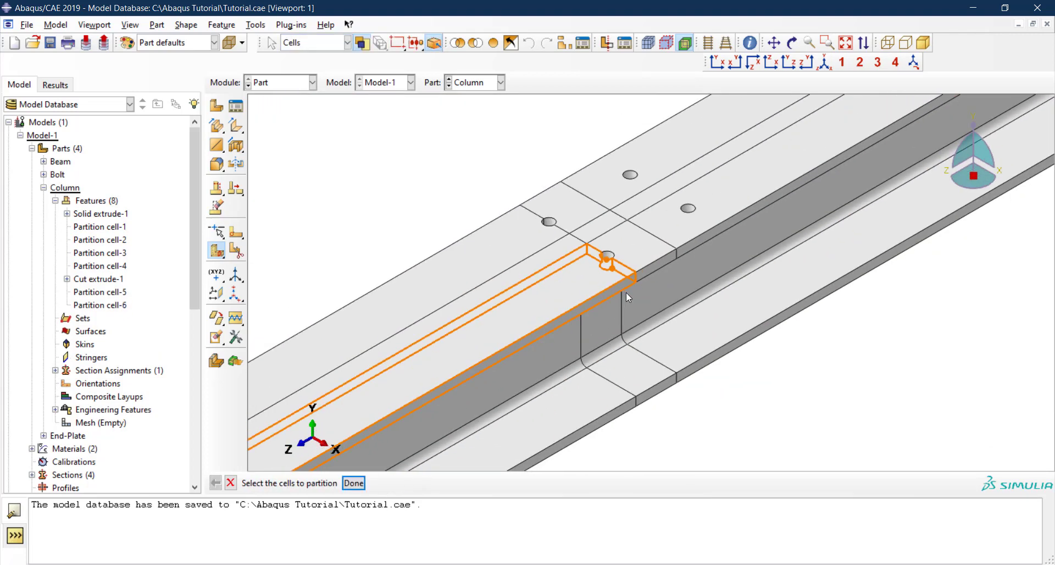
# Add Partition cell-7 with another three-point plane through the upper and lower hole centres
pyautogui.moveTo(731, 120); pyautogui.dragTo(672, 377)
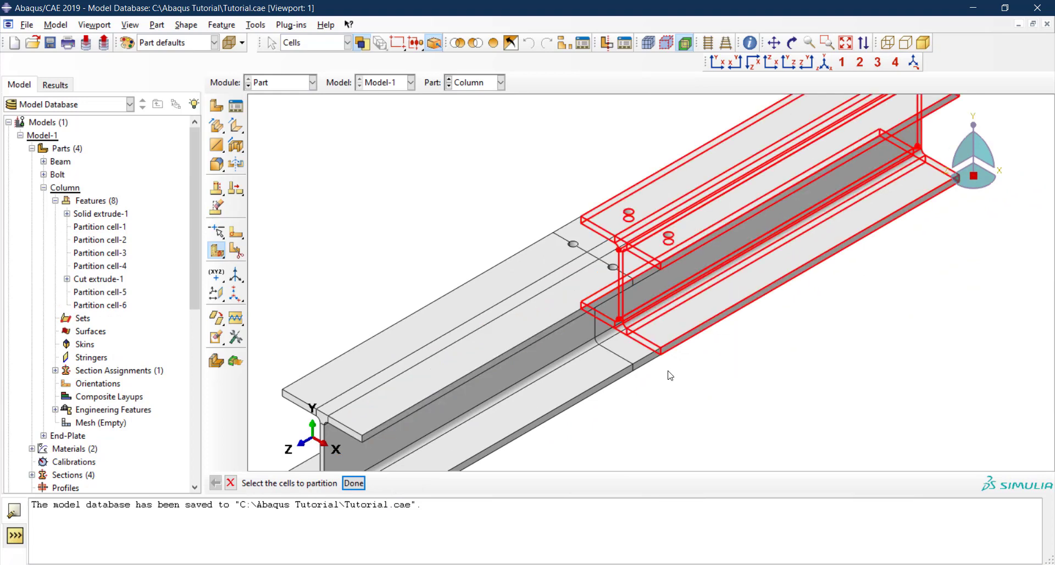
pyautogui.click(354, 483)
pyautogui.click(485, 484)
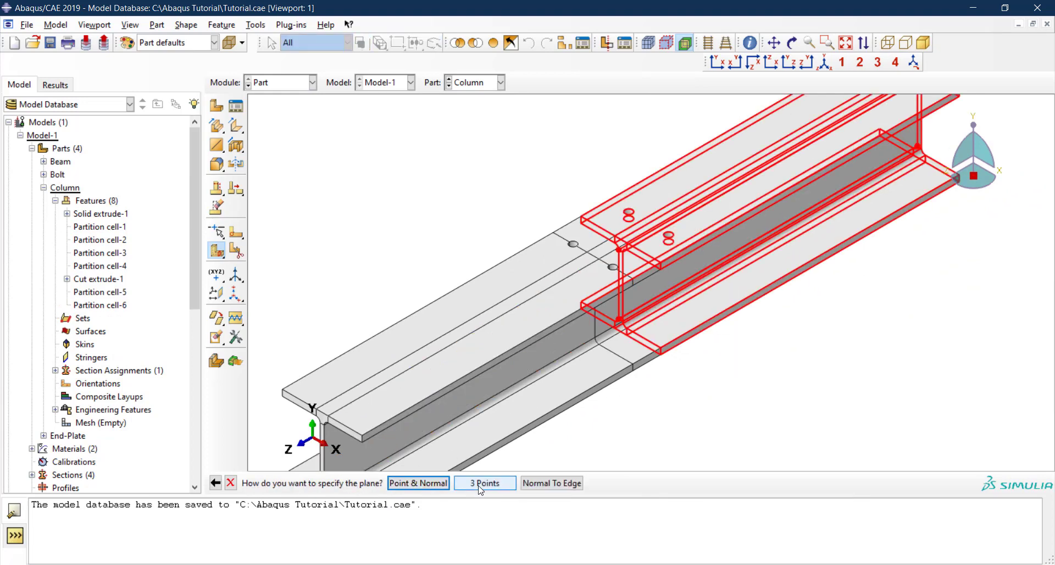
pyautogui.scroll(5, 671, 237)
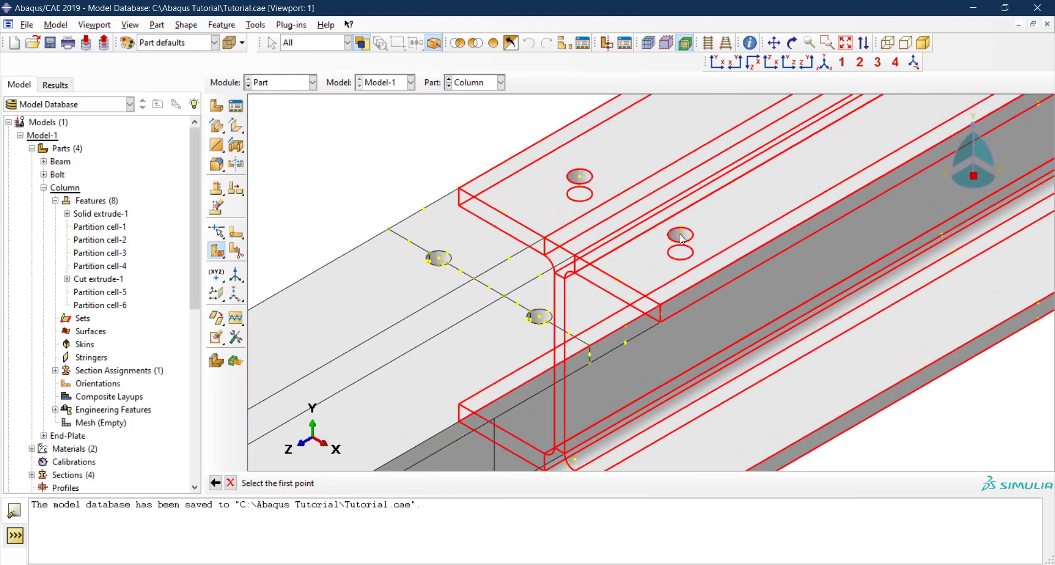
pyautogui.click(679, 236)
pyautogui.click(681, 253)
pyautogui.click(580, 178)
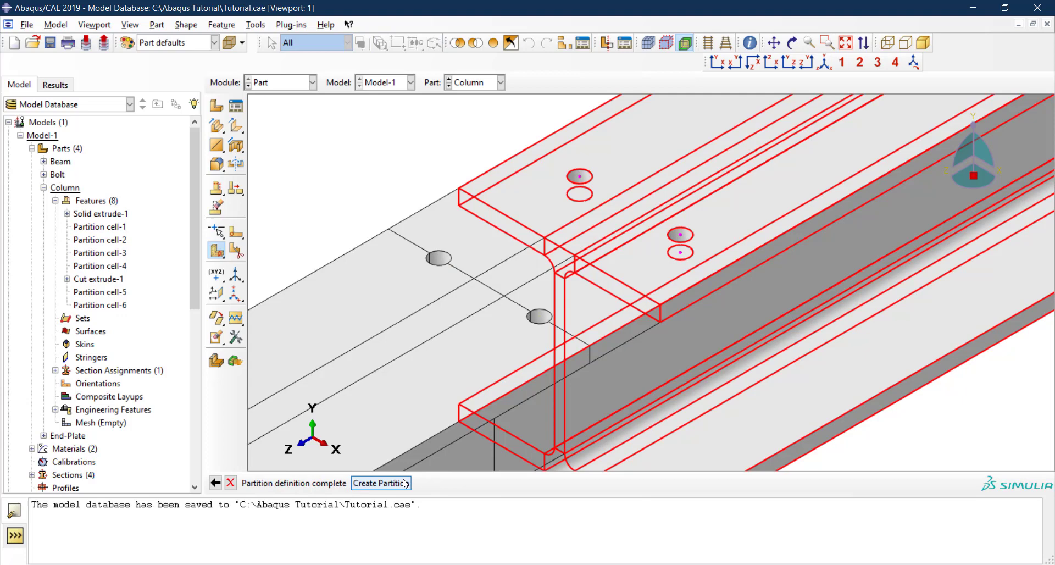
pyautogui.middleClick(506, 403)
pyautogui.scroll(3, 506, 403)
pyautogui.click(473, 414)
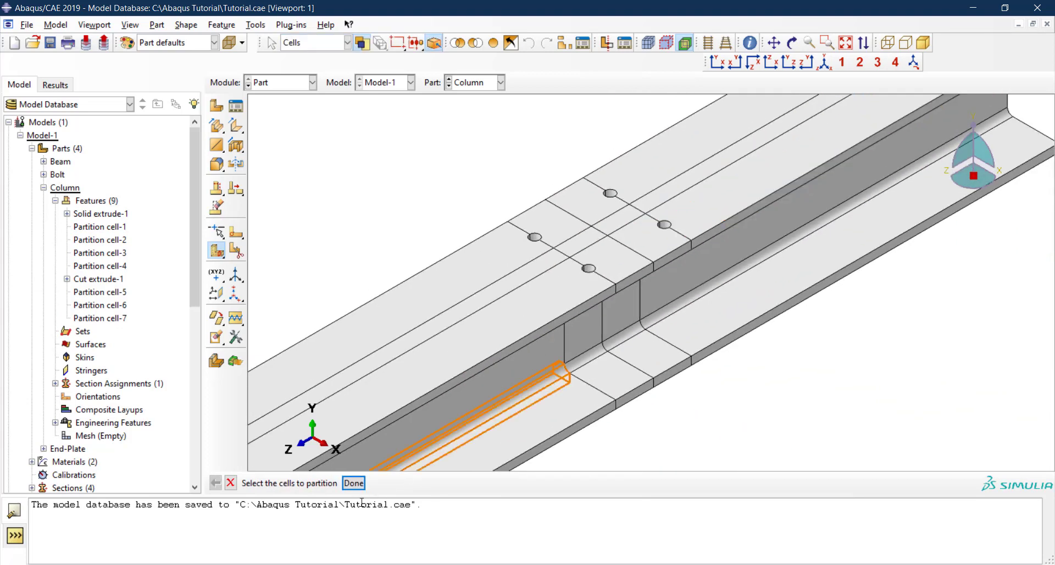
# Split the Column's middle cells with a 3-point plane through the bolt hole centres, creating Partition cell-8
pyautogui.click(353, 484)
pyautogui.scroll(4, 632, 266)
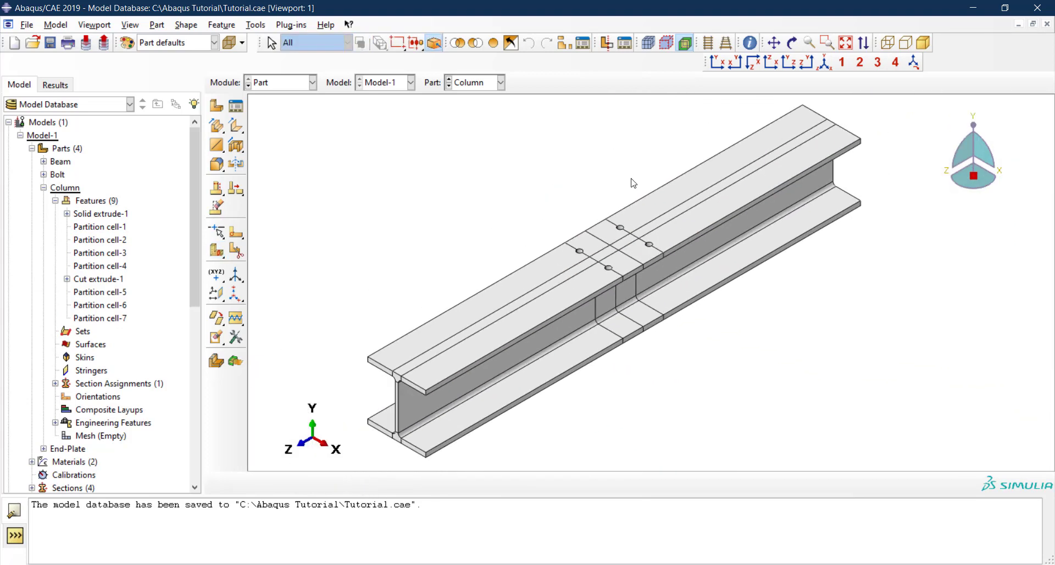
pyautogui.click(217, 250)
pyautogui.moveTo(683, 156); pyautogui.dragTo(533, 349)
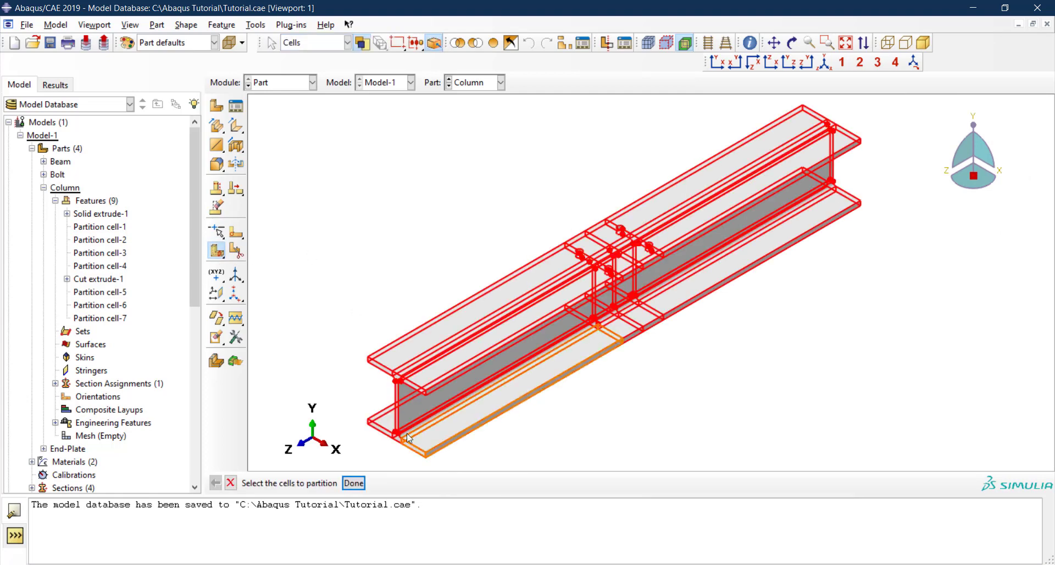
pyautogui.click(353, 484)
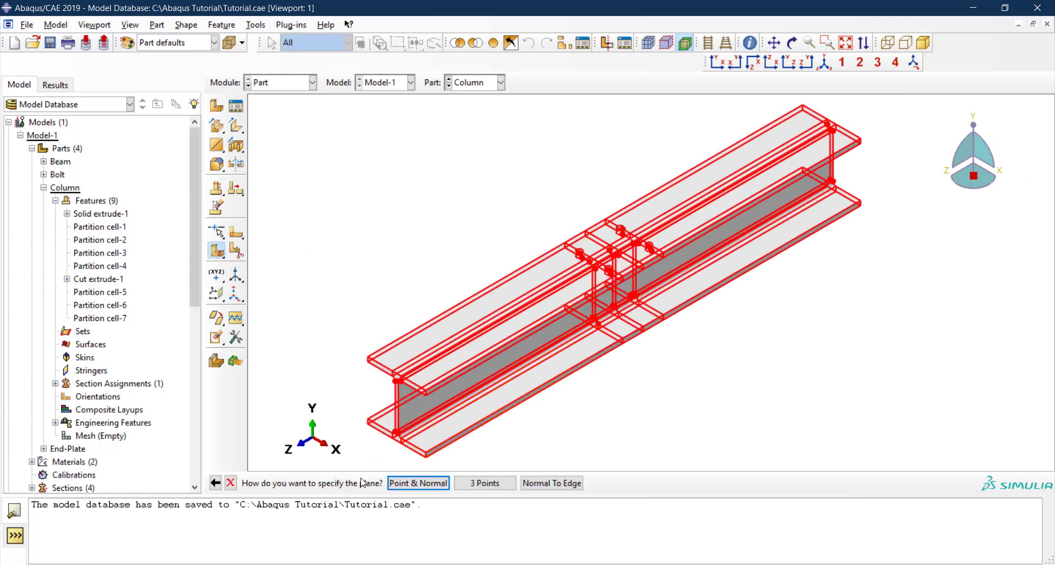
pyautogui.click(485, 483)
pyautogui.scroll(-5, 621, 273)
pyautogui.scroll(-2, 608, 269)
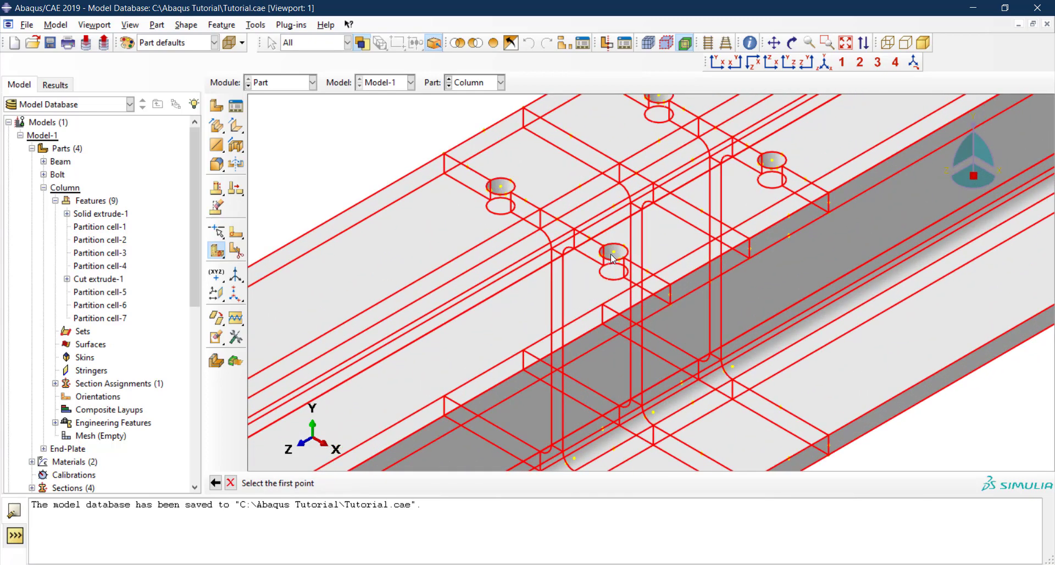
pyautogui.click(614, 252)
pyautogui.click(614, 271)
pyautogui.click(773, 161)
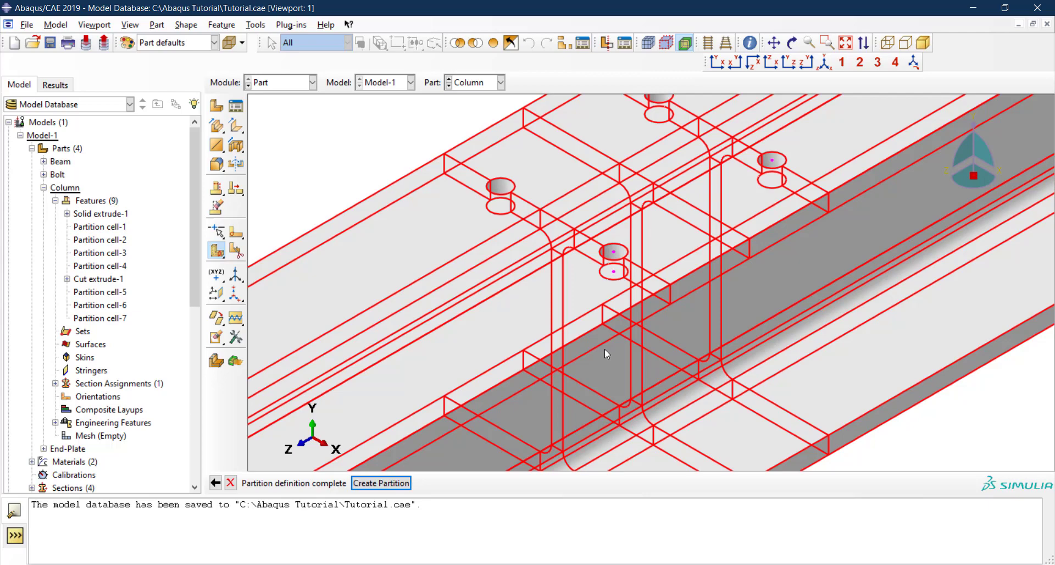
pyautogui.click(391, 483)
# Cut most of the Column's cells with a 3-point plane through the left and upper holes, creating Partition cell-9
pyautogui.scroll(-3, 659, 304)
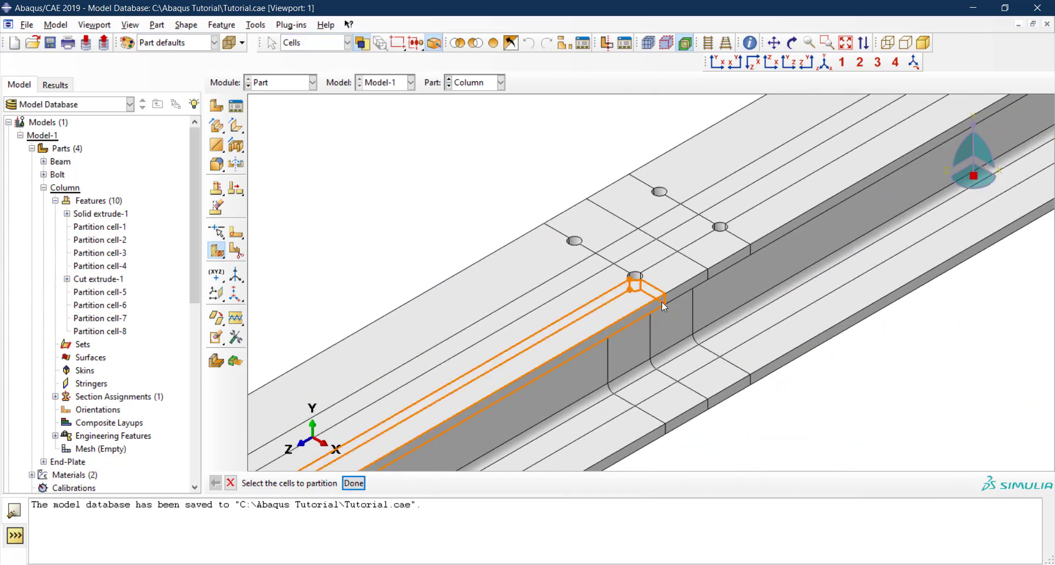
pyautogui.scroll(-2, 636, 252)
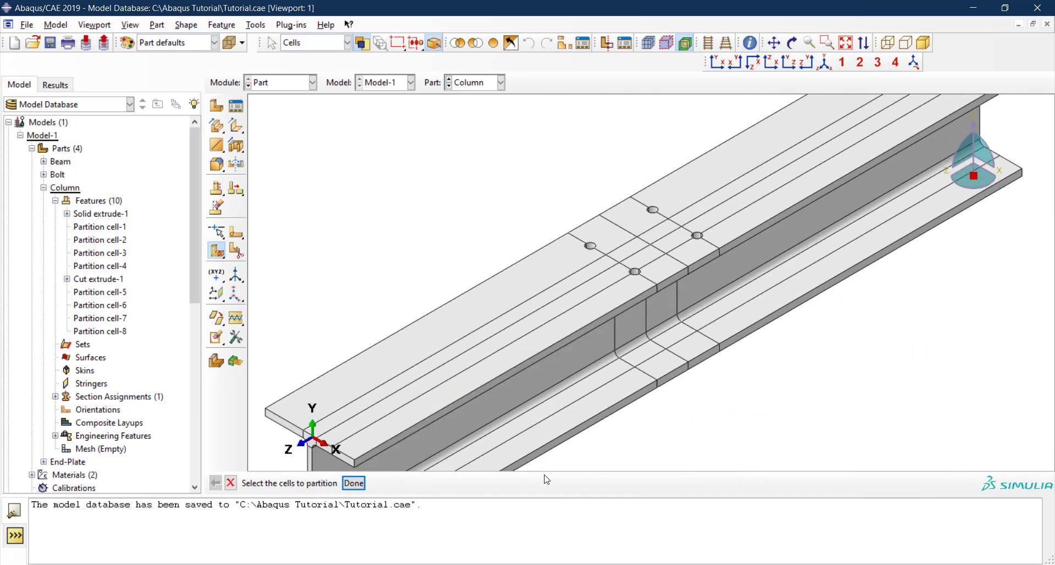
pyautogui.moveTo(259, 104); pyautogui.dragTo(1039, 363)
pyautogui.click(354, 484)
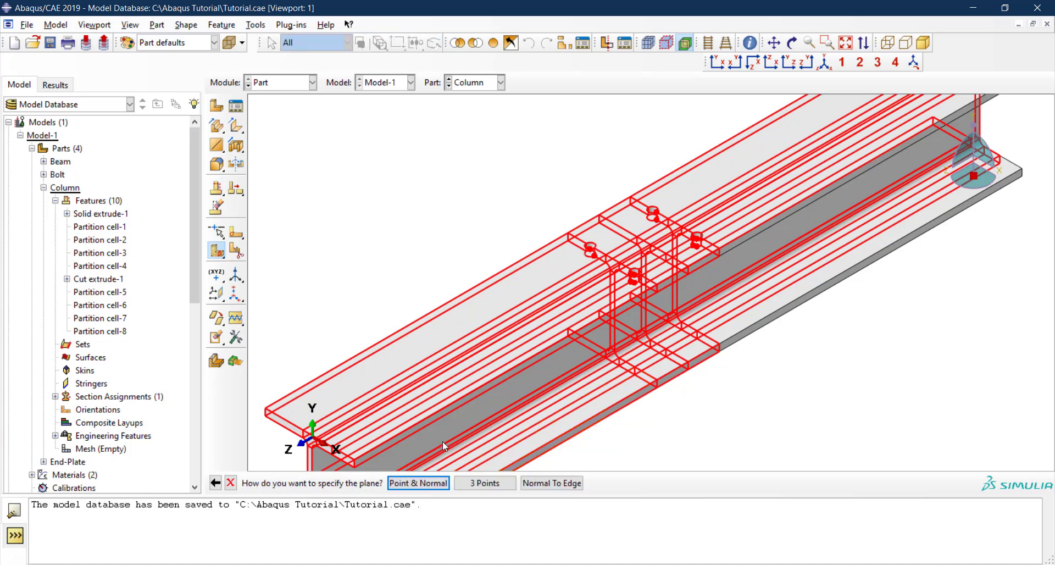
pyautogui.click(486, 483)
pyautogui.scroll(2, 595, 254)
pyautogui.scroll(1, 594, 254)
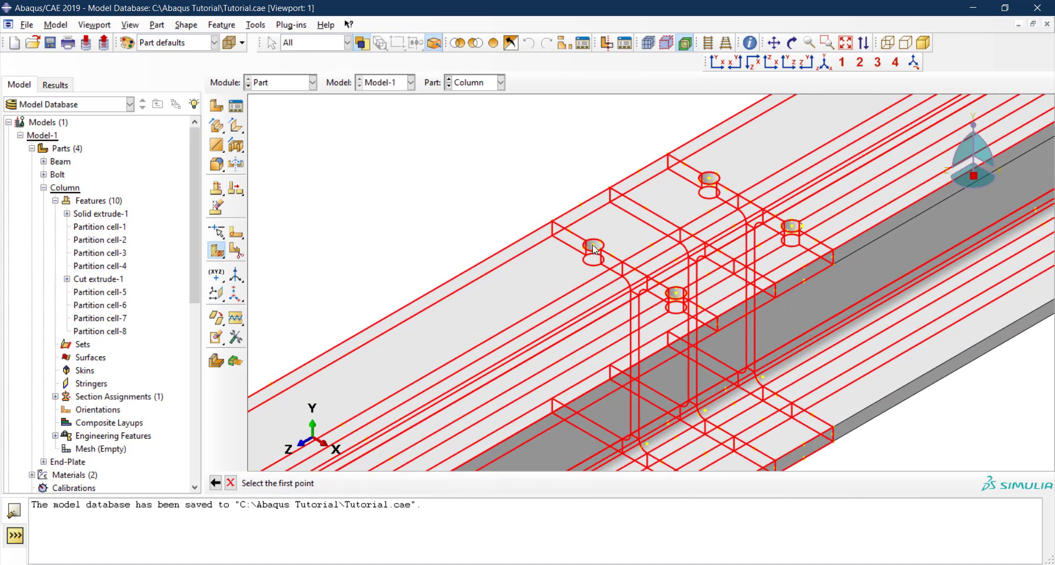
pyautogui.click(594, 259)
pyautogui.click(593, 245)
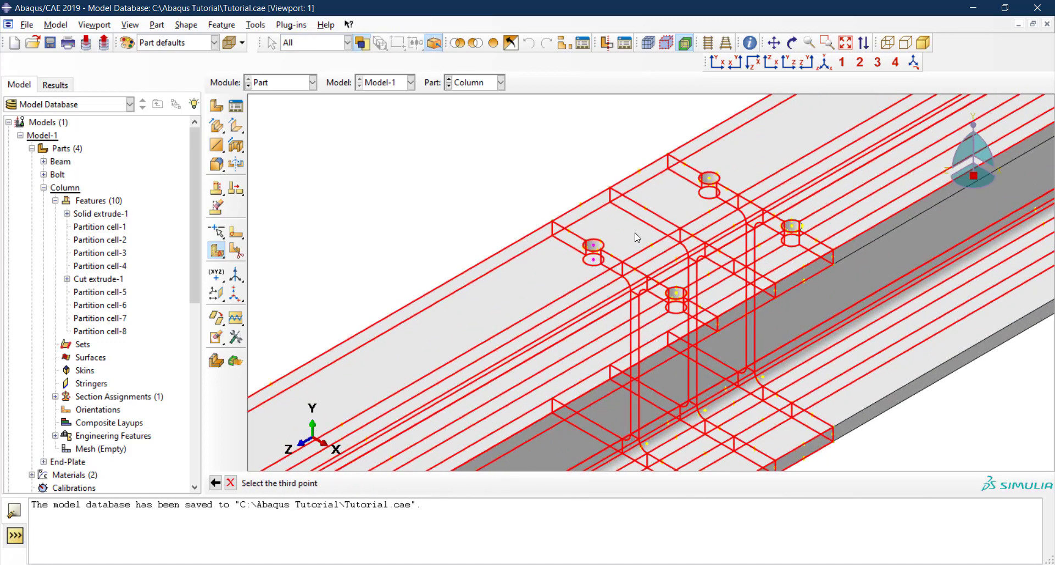
pyautogui.click(709, 178)
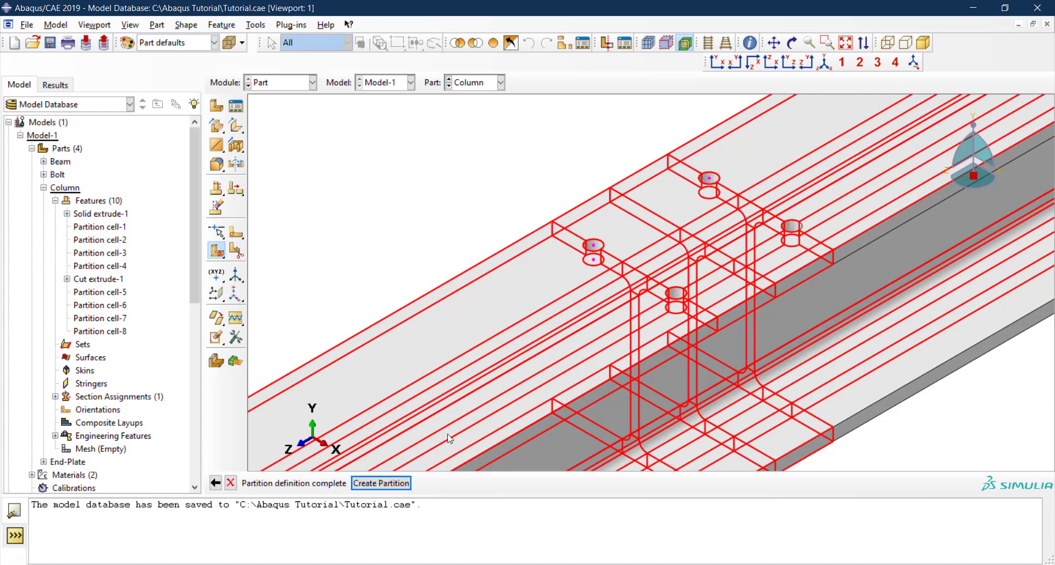
pyautogui.click(376, 484)
pyautogui.click(354, 483)
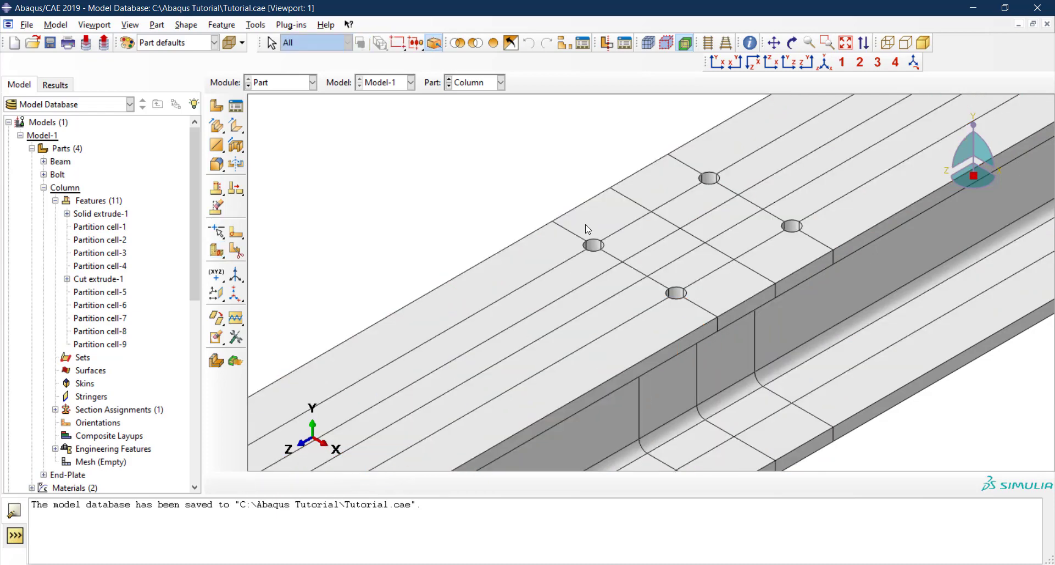
pyautogui.scroll(-5, 598, 269)
pyautogui.scroll(-1, 616, 293)
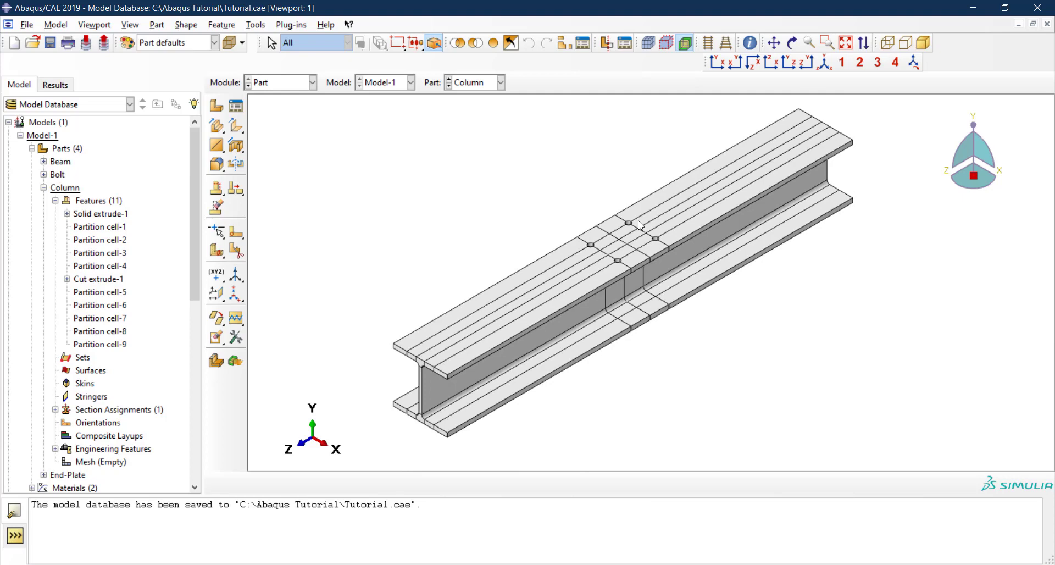